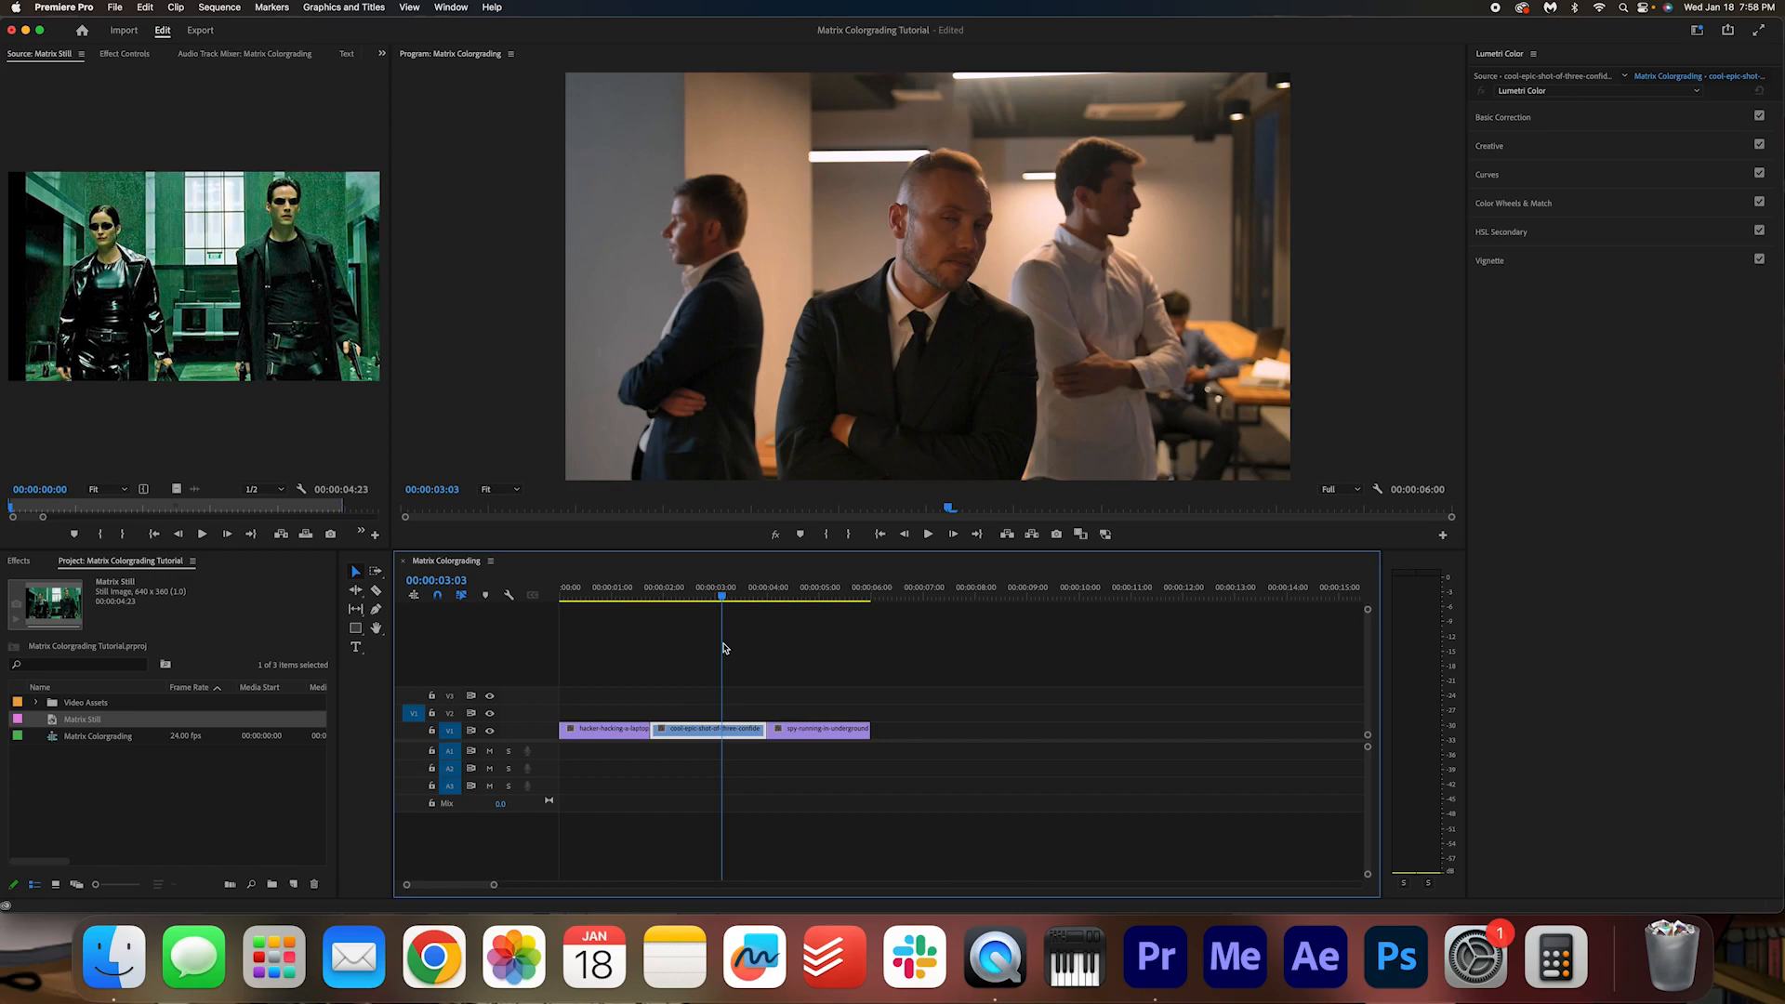
Step: Place the Matrix Still after the last clip on V1 and park the playhead over it
key(Home)
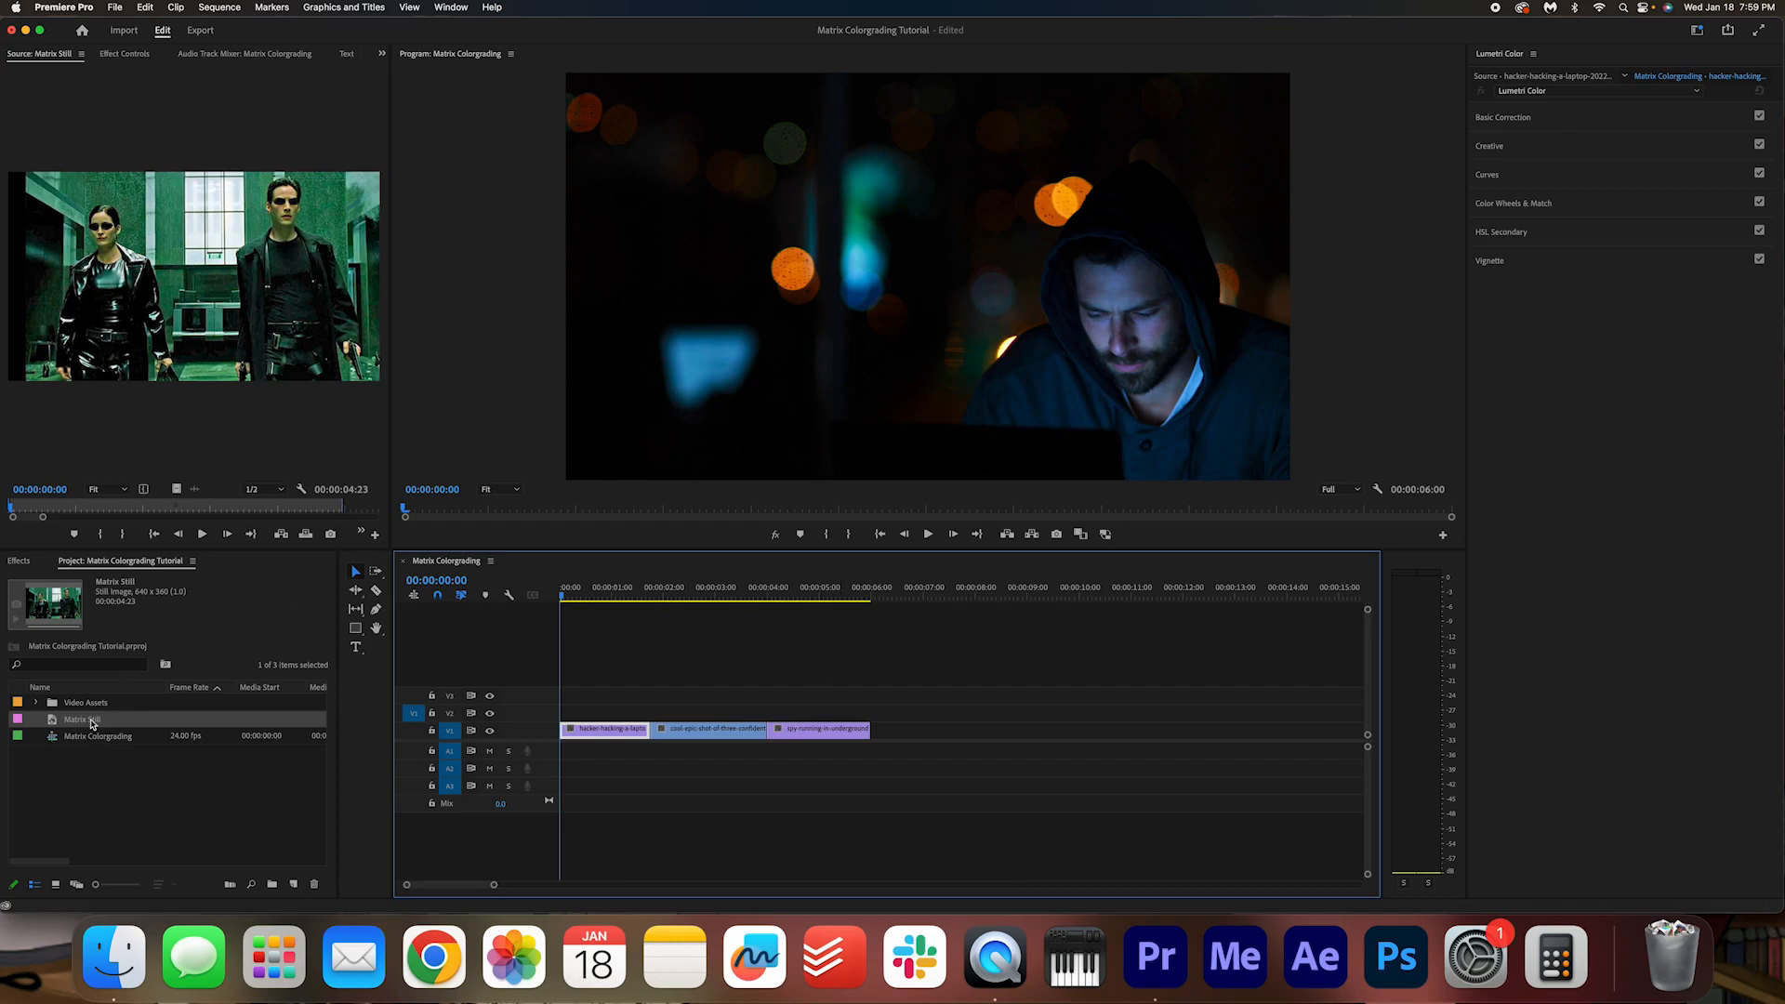
drag(91, 724, 874, 734)
click(891, 596)
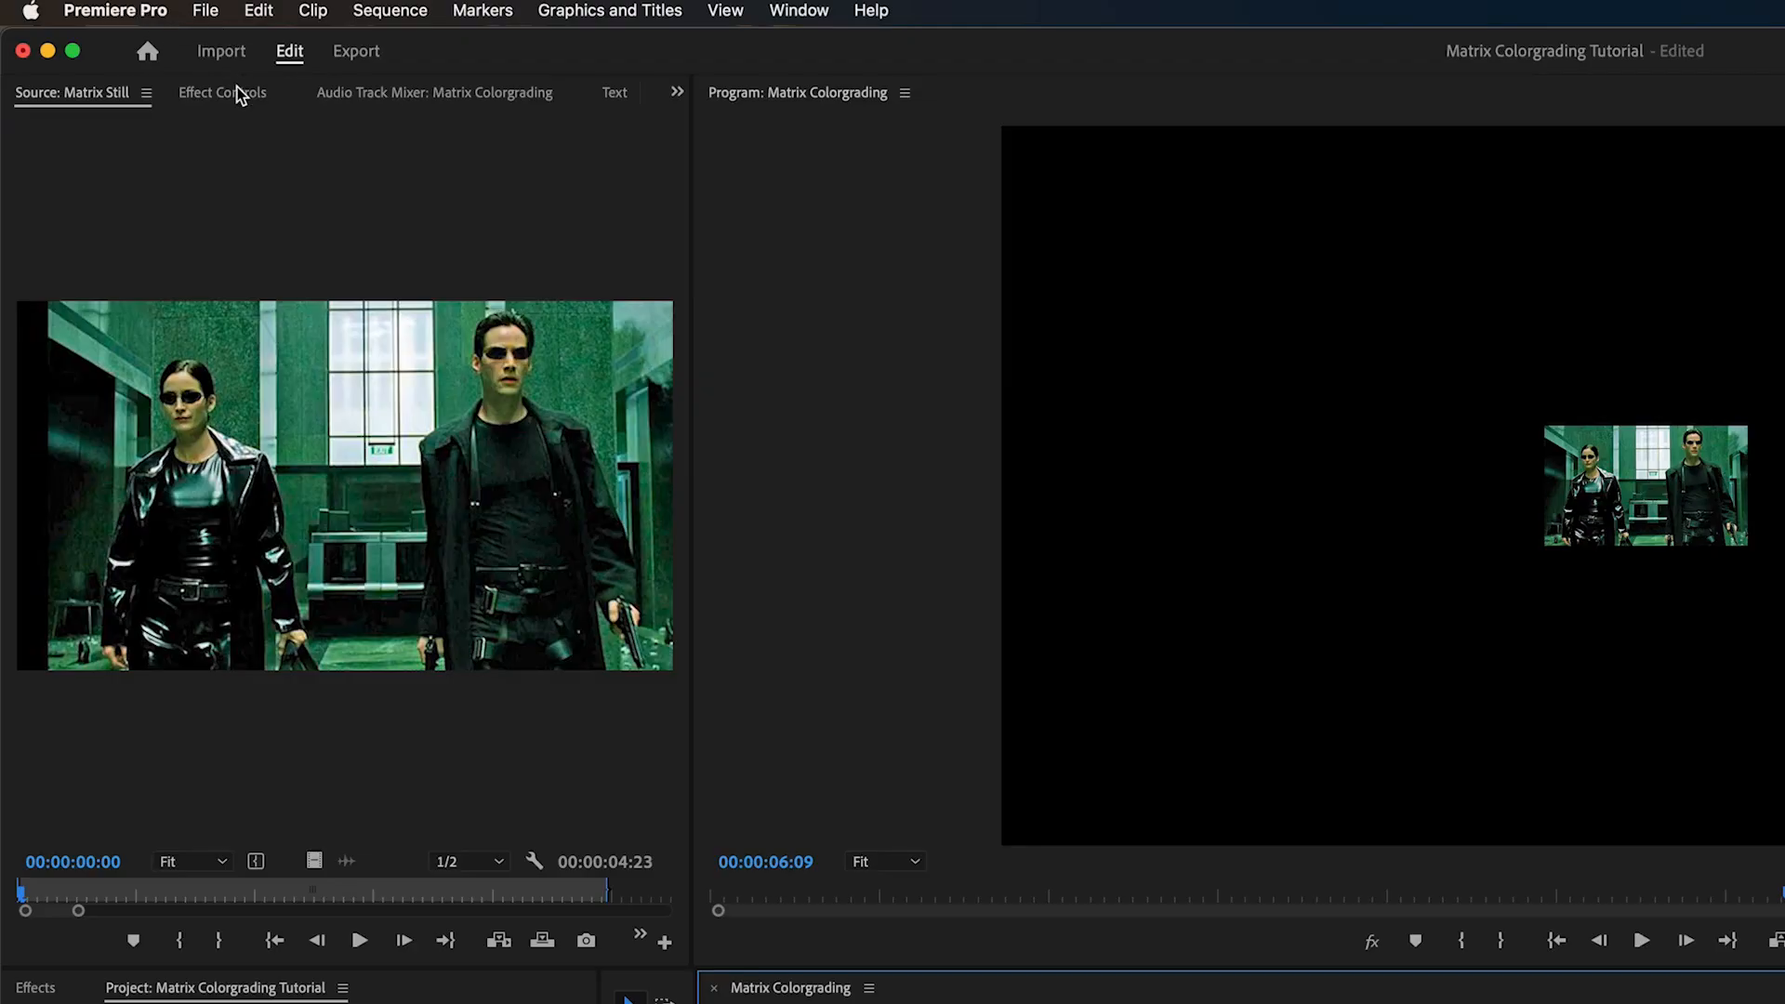
Step: Set the Matrix Still's scale to 675 so it fills the frame
click(135, 53)
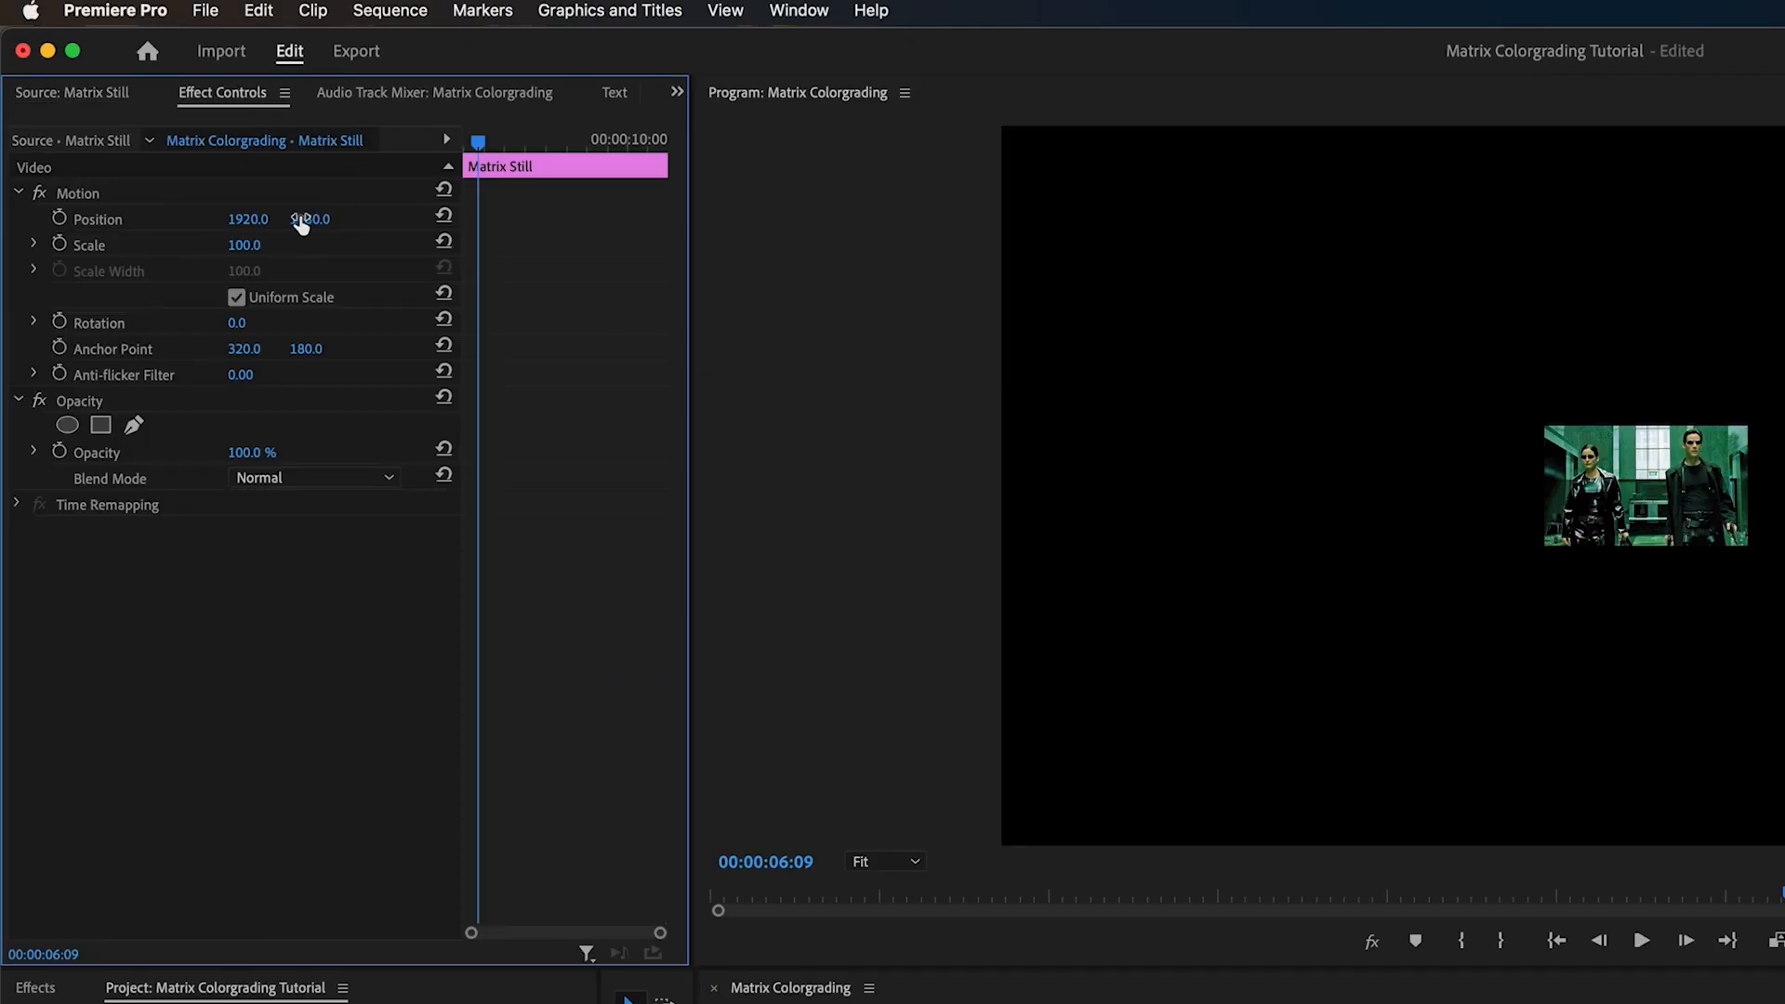
drag(244, 245, 428, 246)
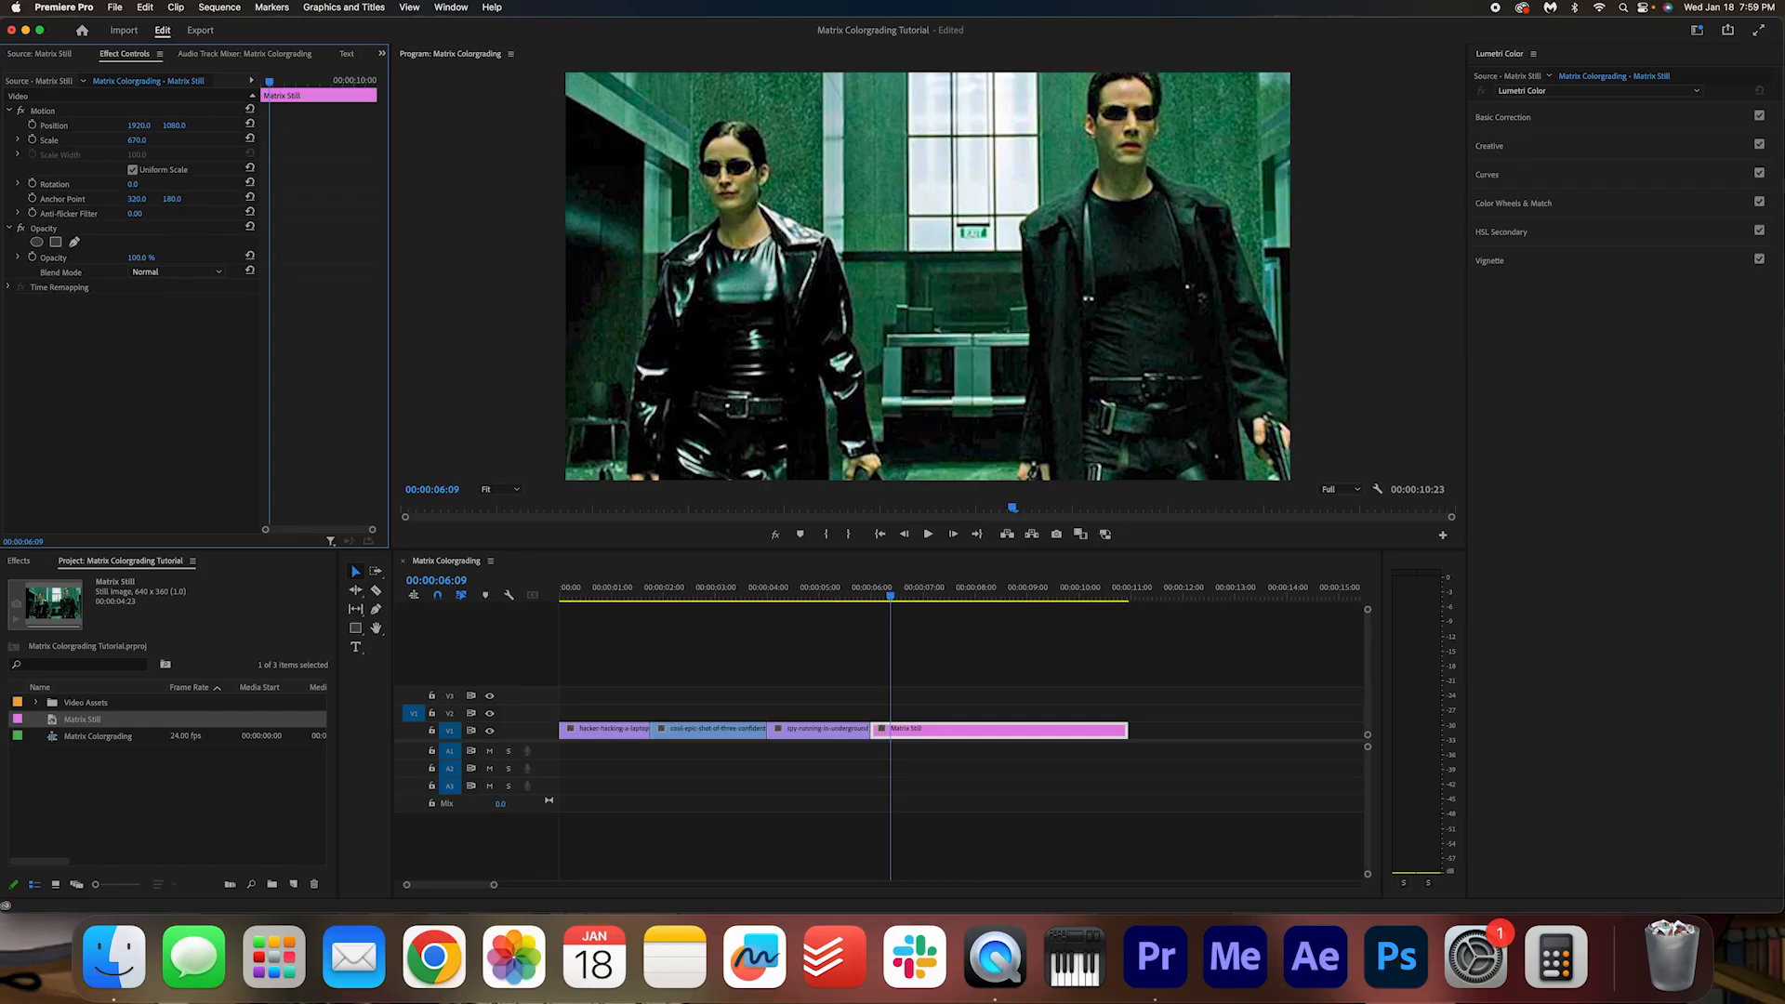
drag(137, 140, 141, 139)
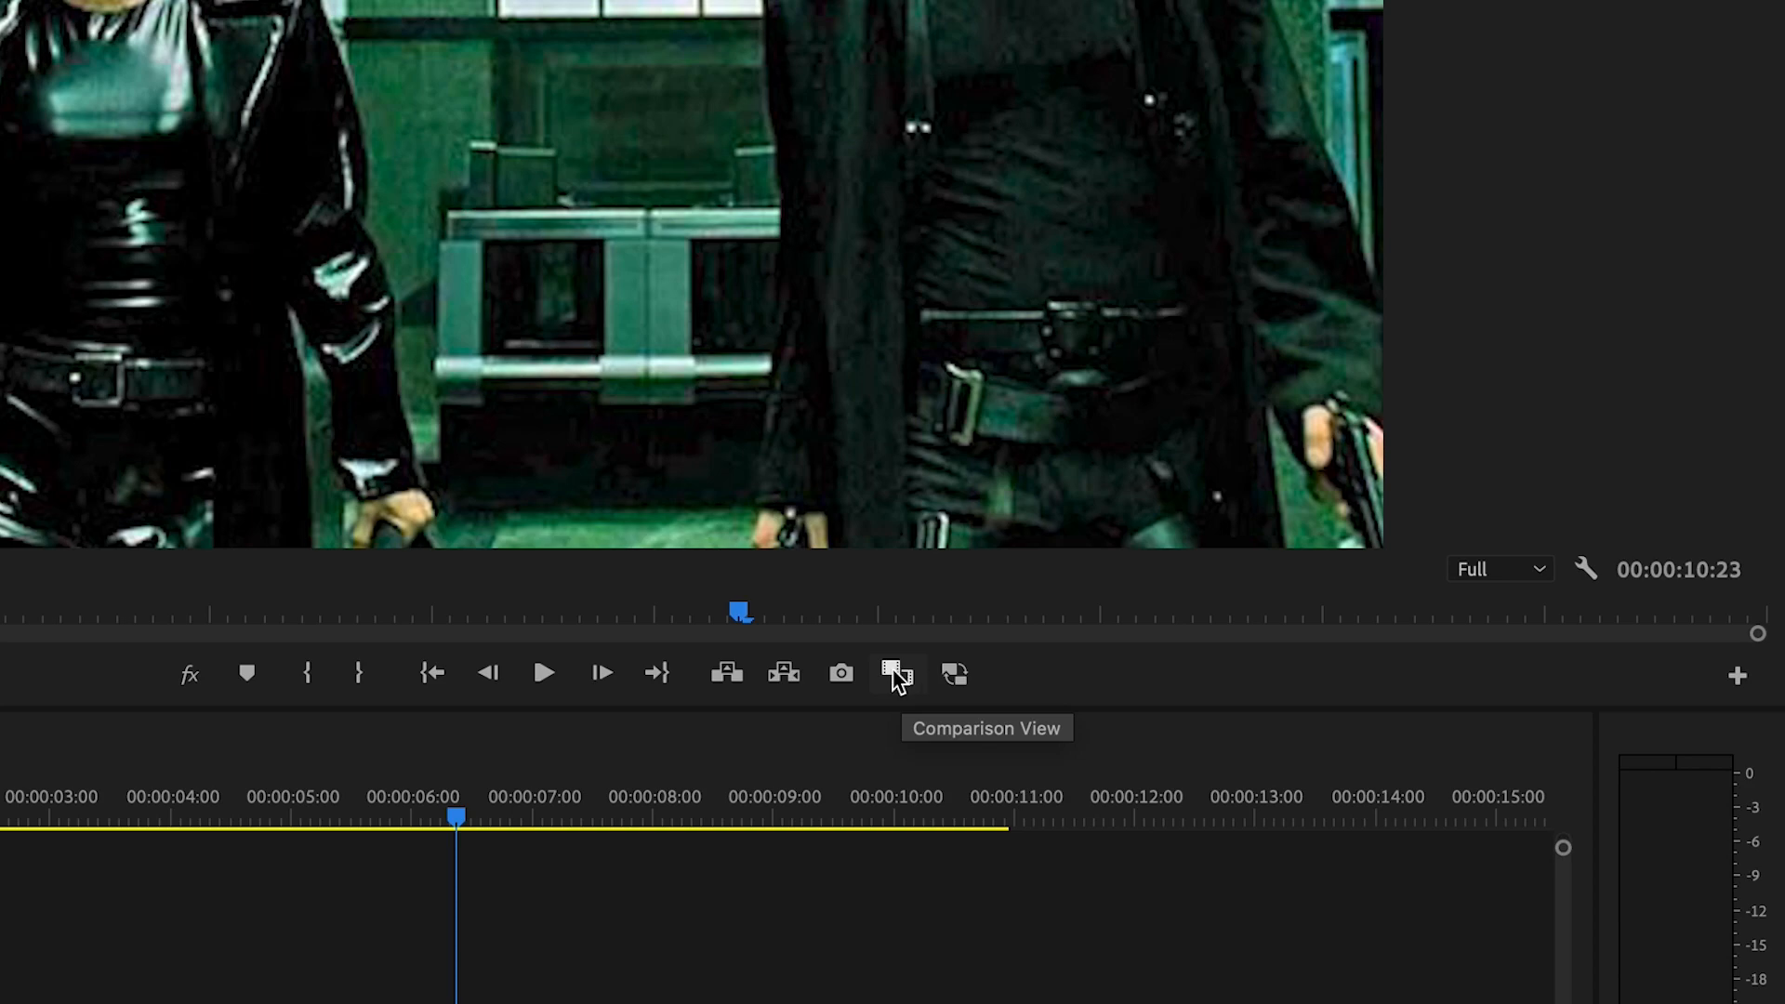
Step: Make sure Comparison View is among the program monitor's controls and turn the comparison view on
click(1738, 677)
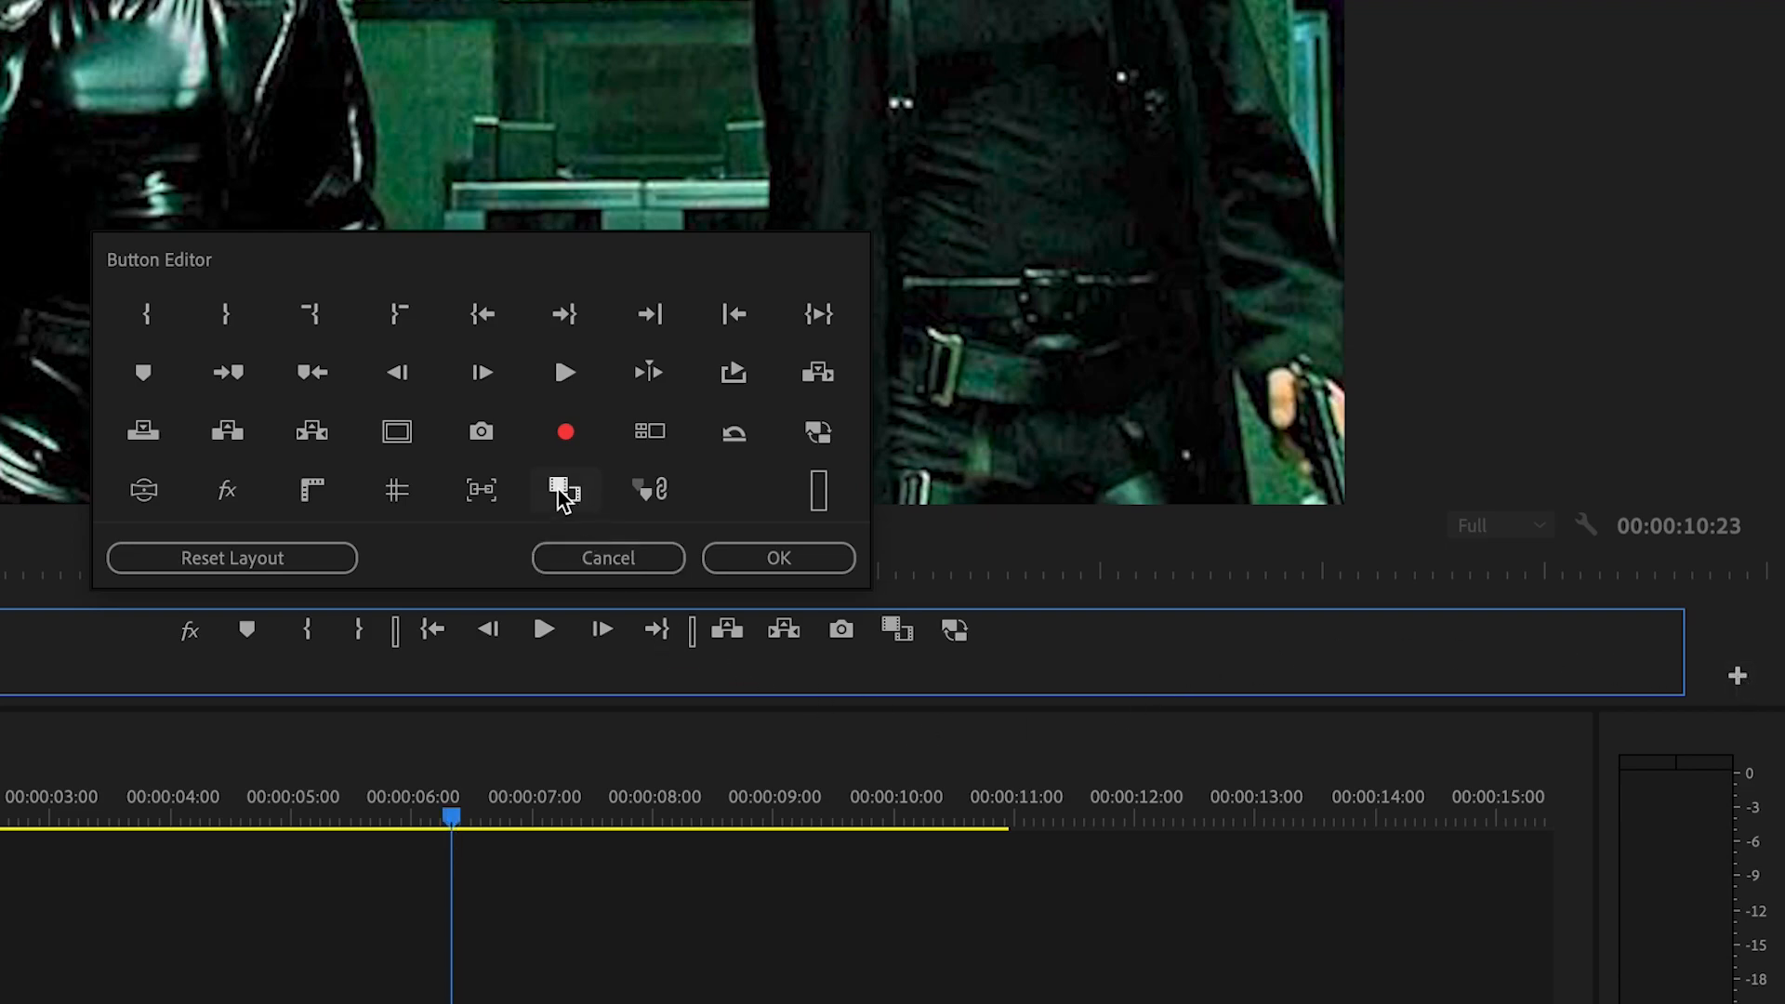
drag(564, 493, 888, 628)
click(826, 569)
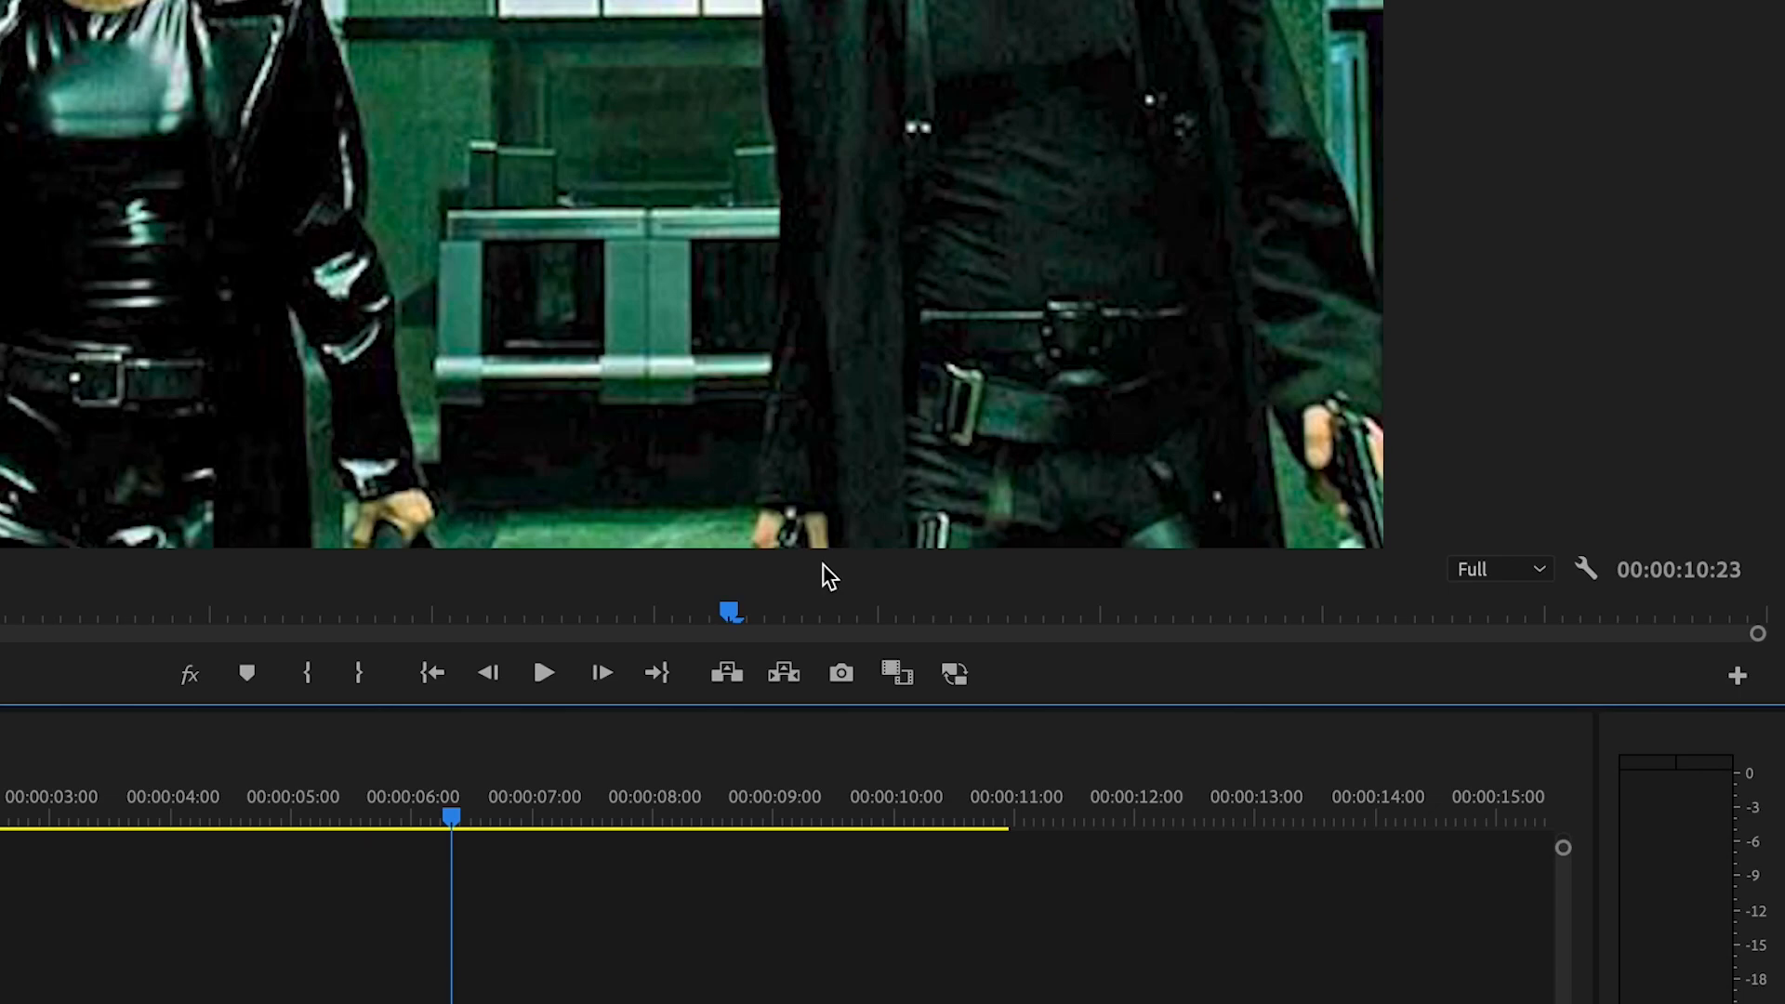
click(898, 679)
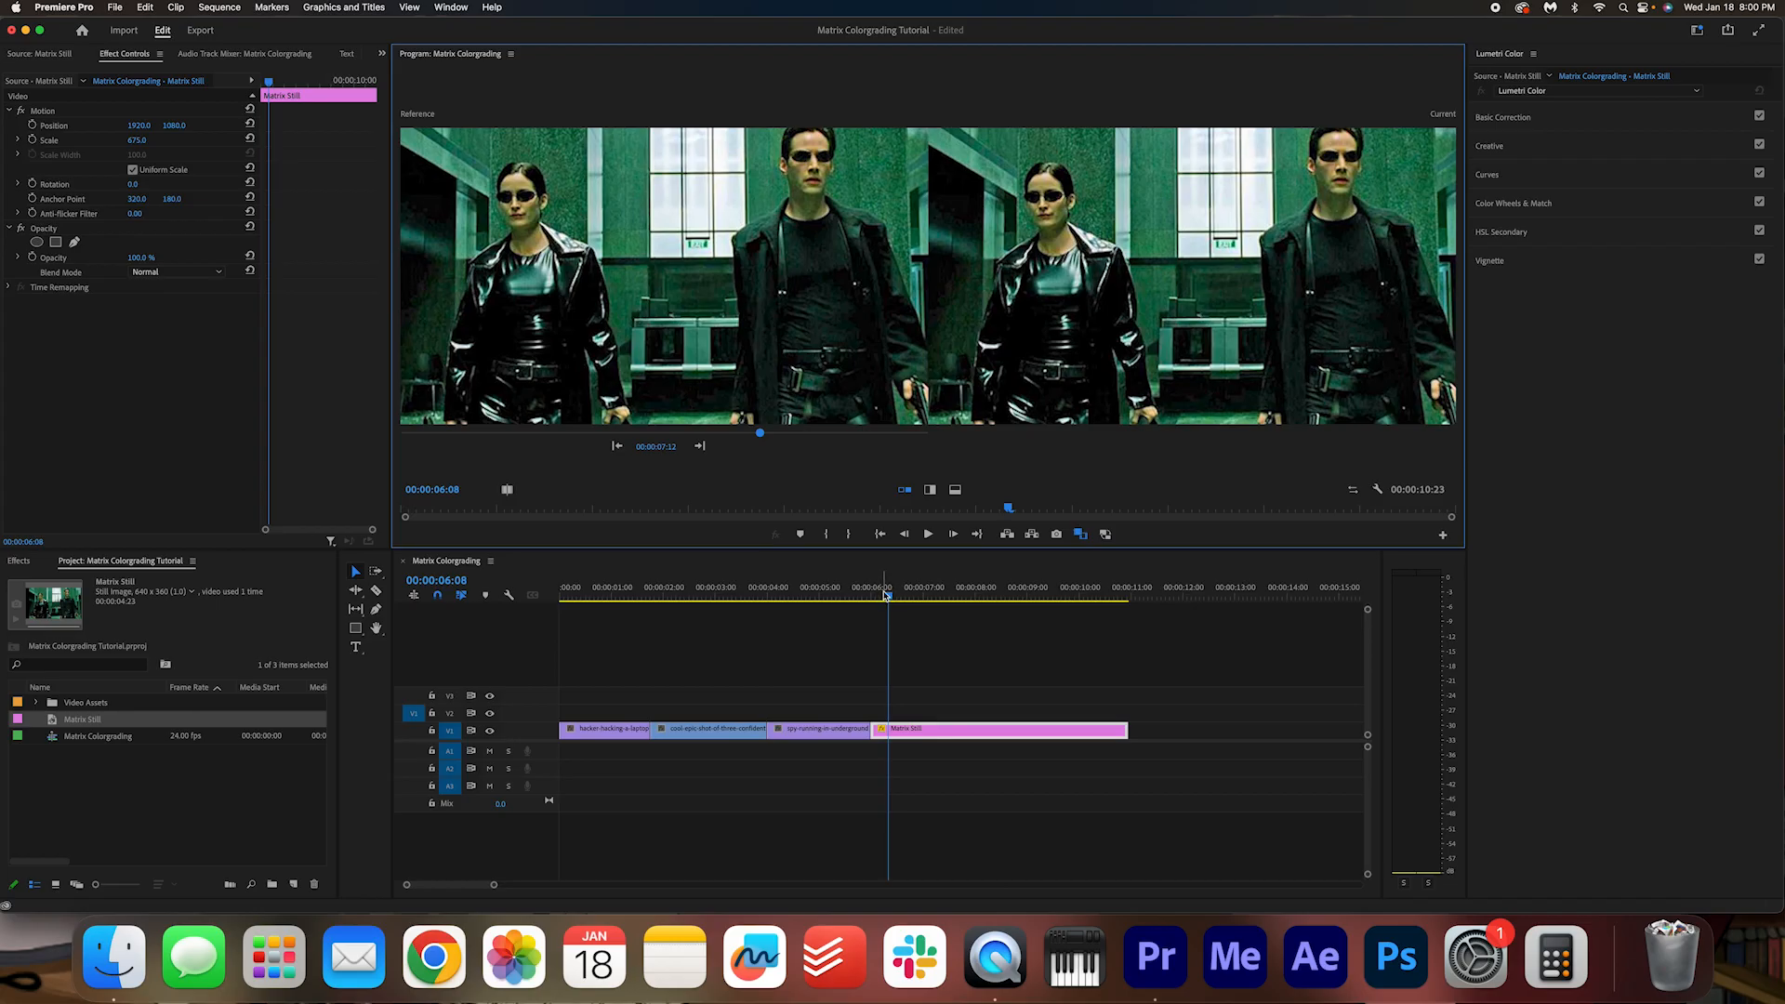
Step: Copy a timecode from within the Matrix Still and set the comparison's reference frame to 00:00:07:18
drag(886, 595, 961, 595)
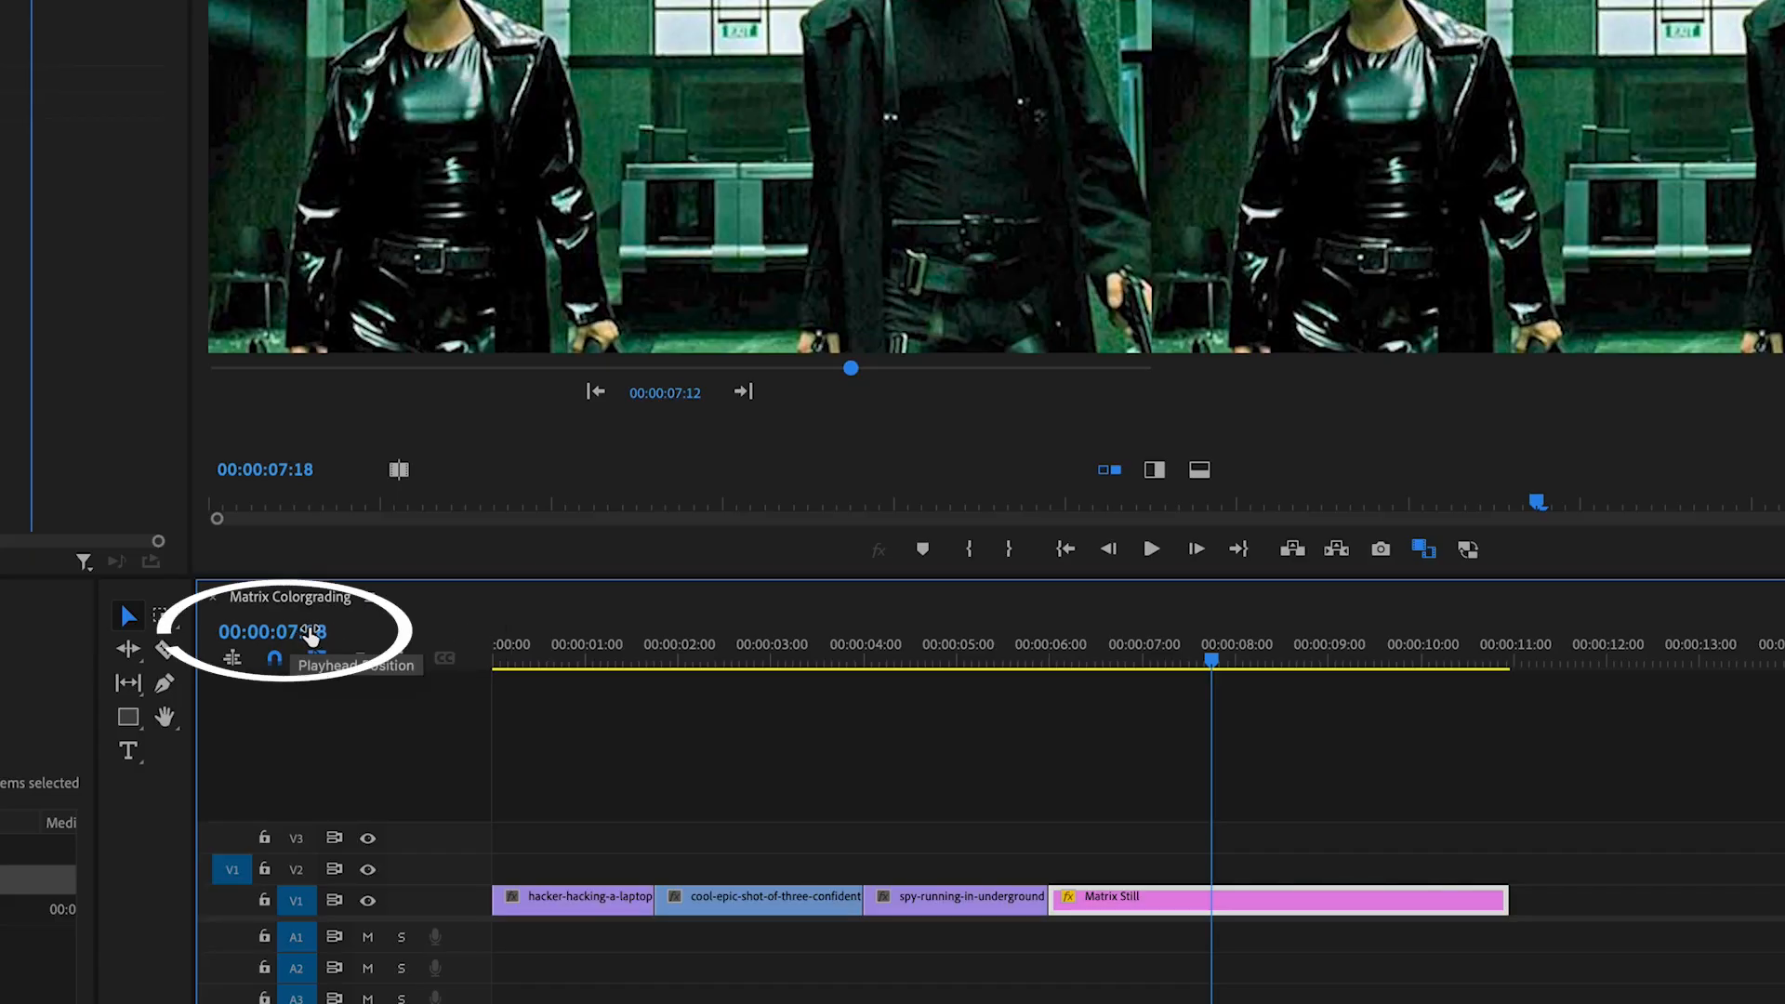
click(455, 581)
key(super+c)
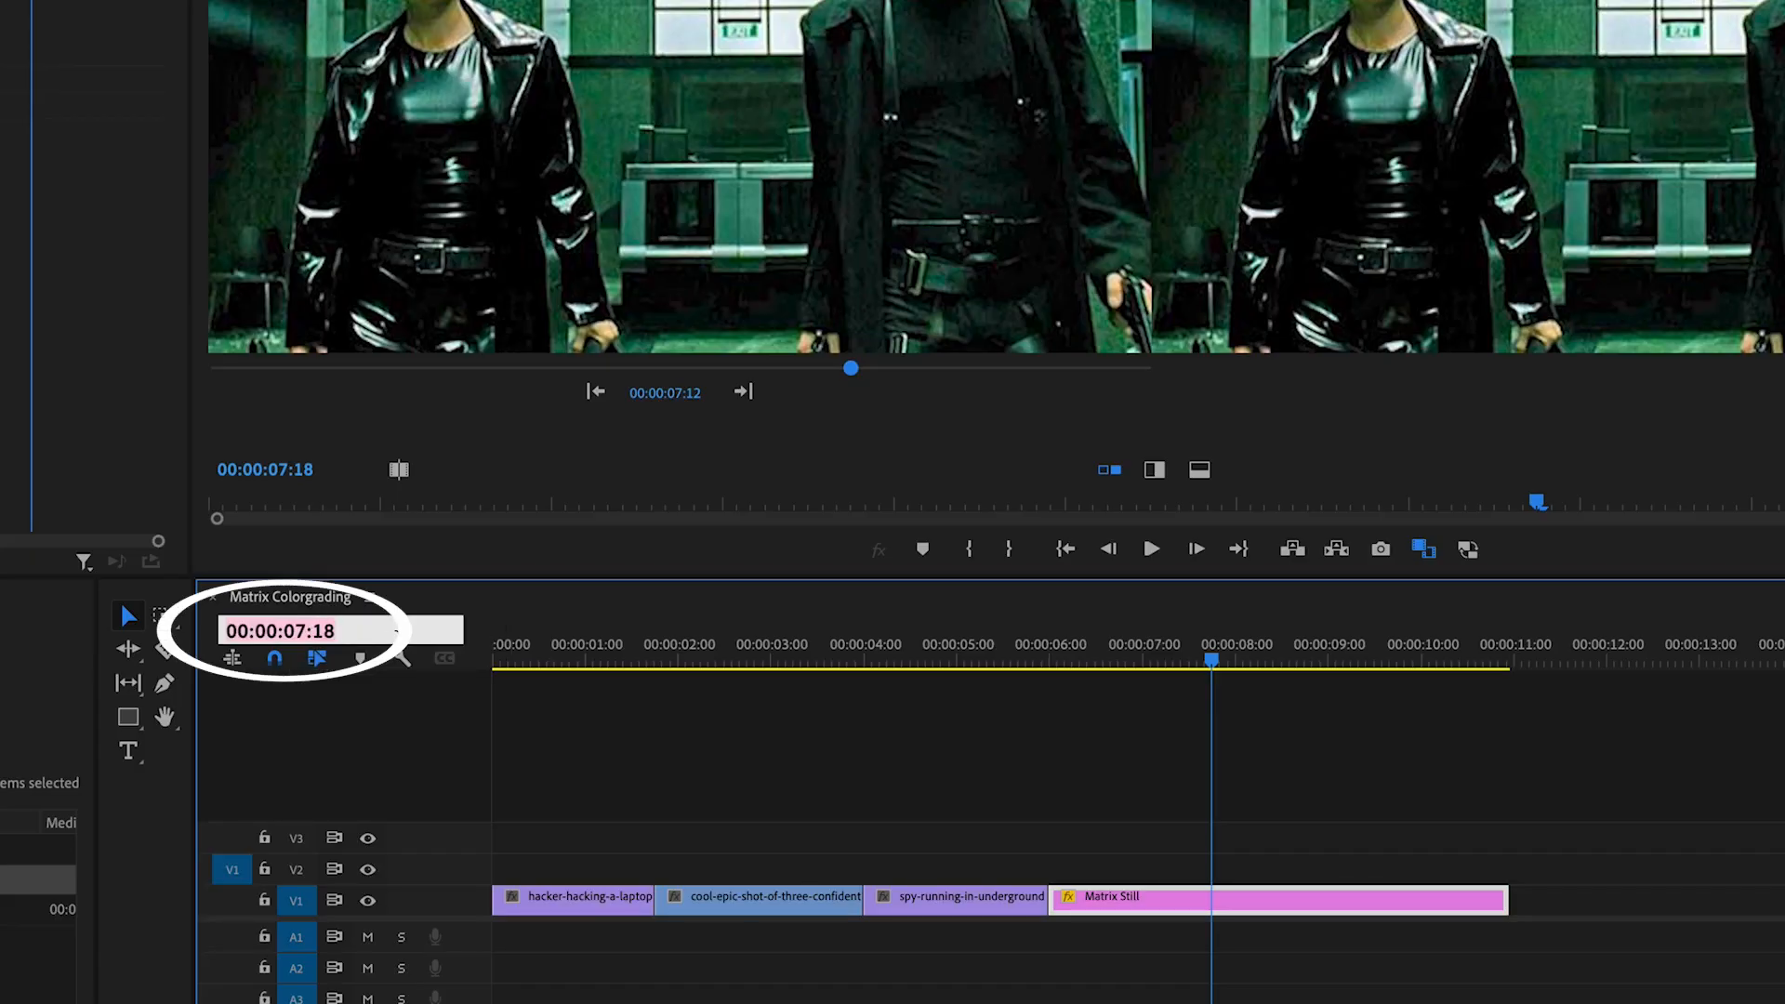
click(675, 392)
key(super+v)
key(Return)
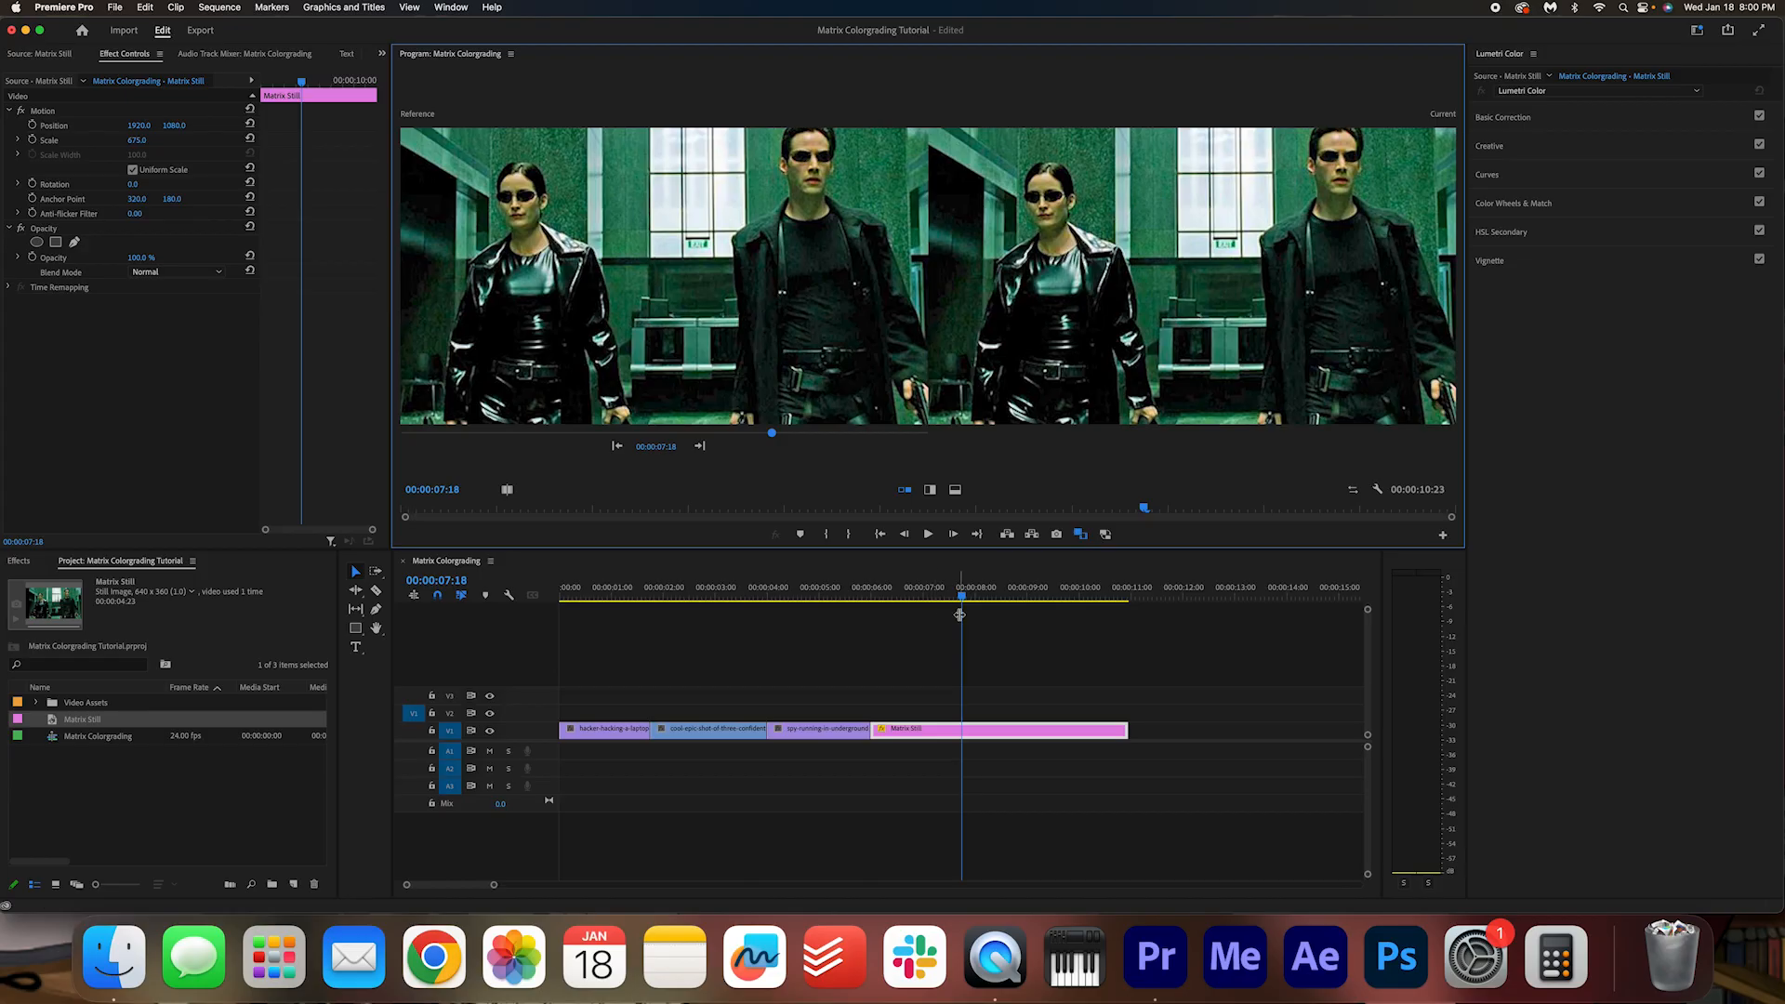
Step: Move the playhead onto the hacker clip and apply Lumetri Color Match against the Matrix reference
drag(953, 599, 611, 621)
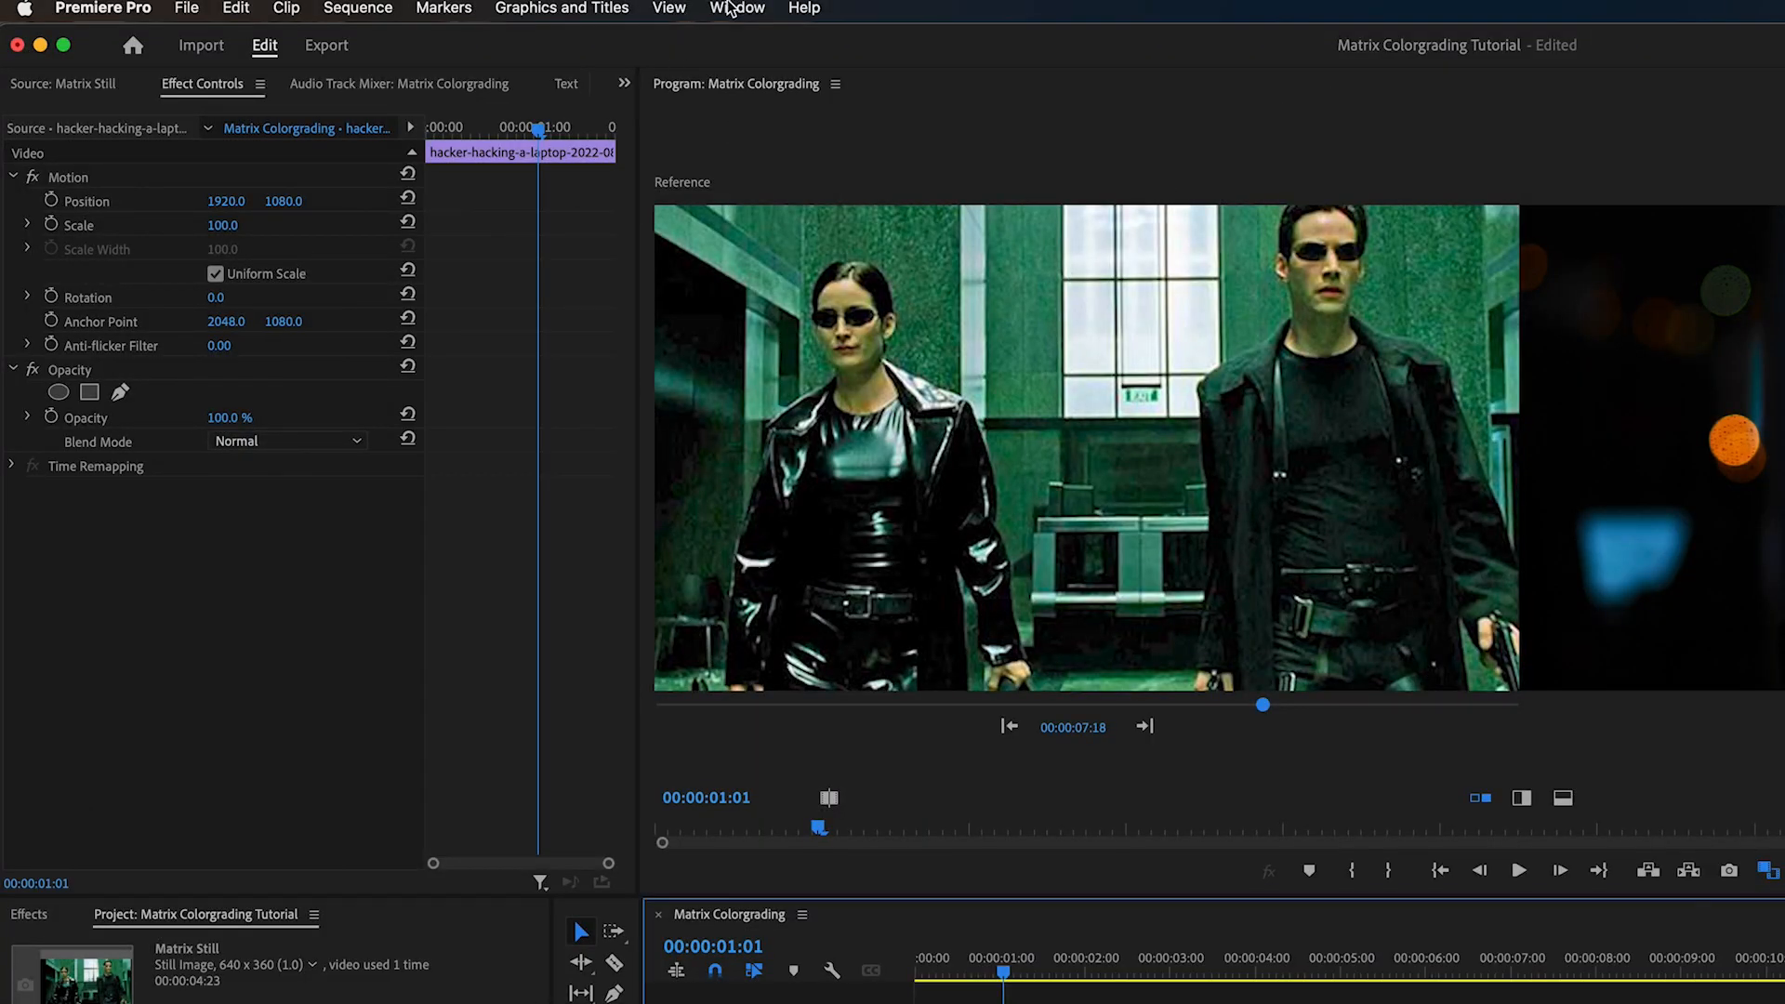
click(448, 6)
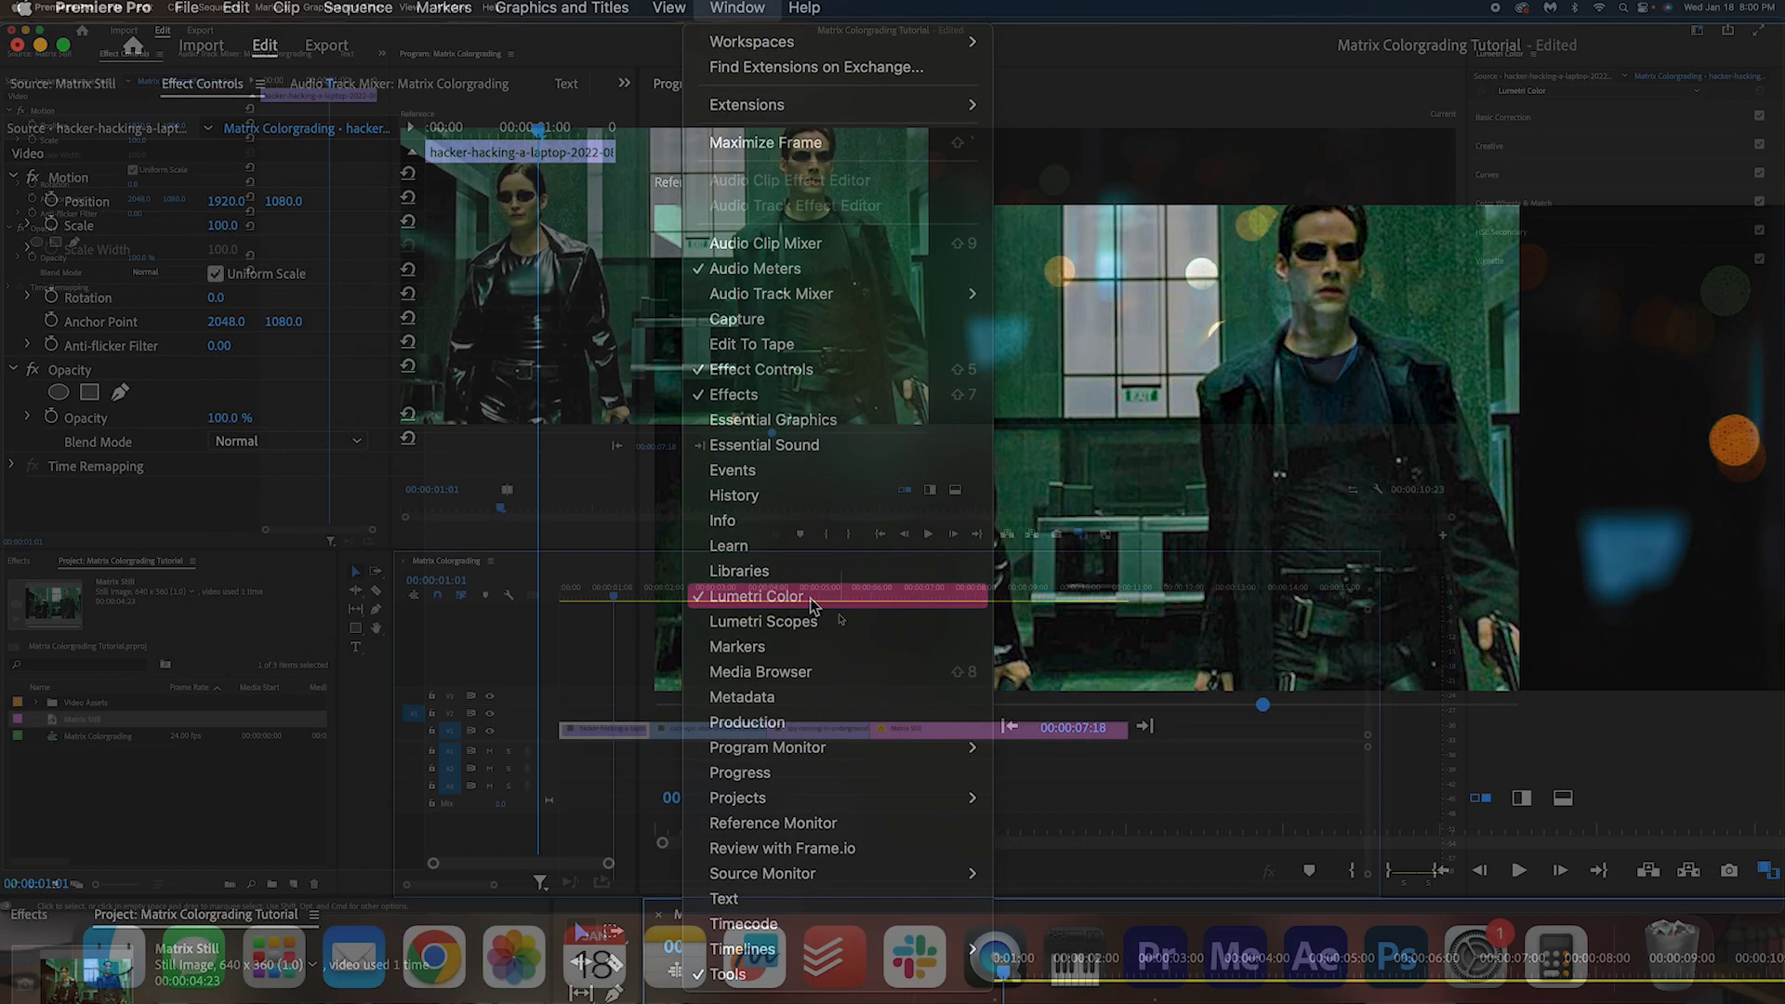
click(809, 598)
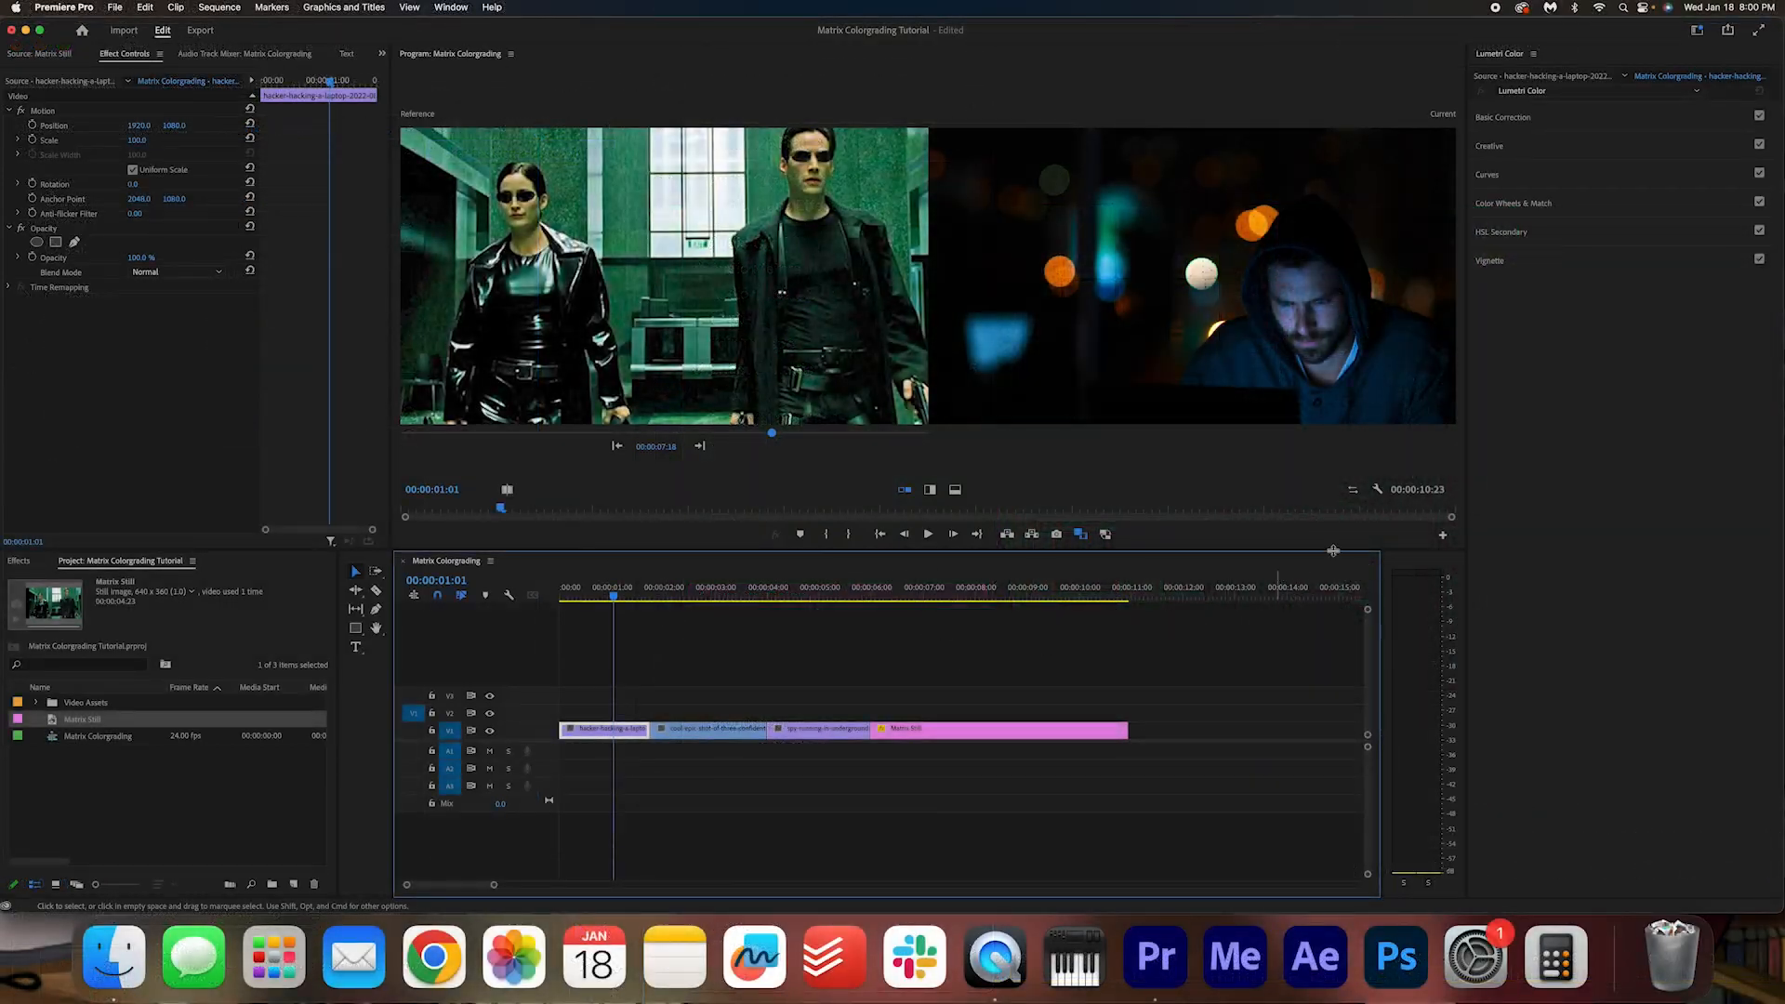
click(1565, 208)
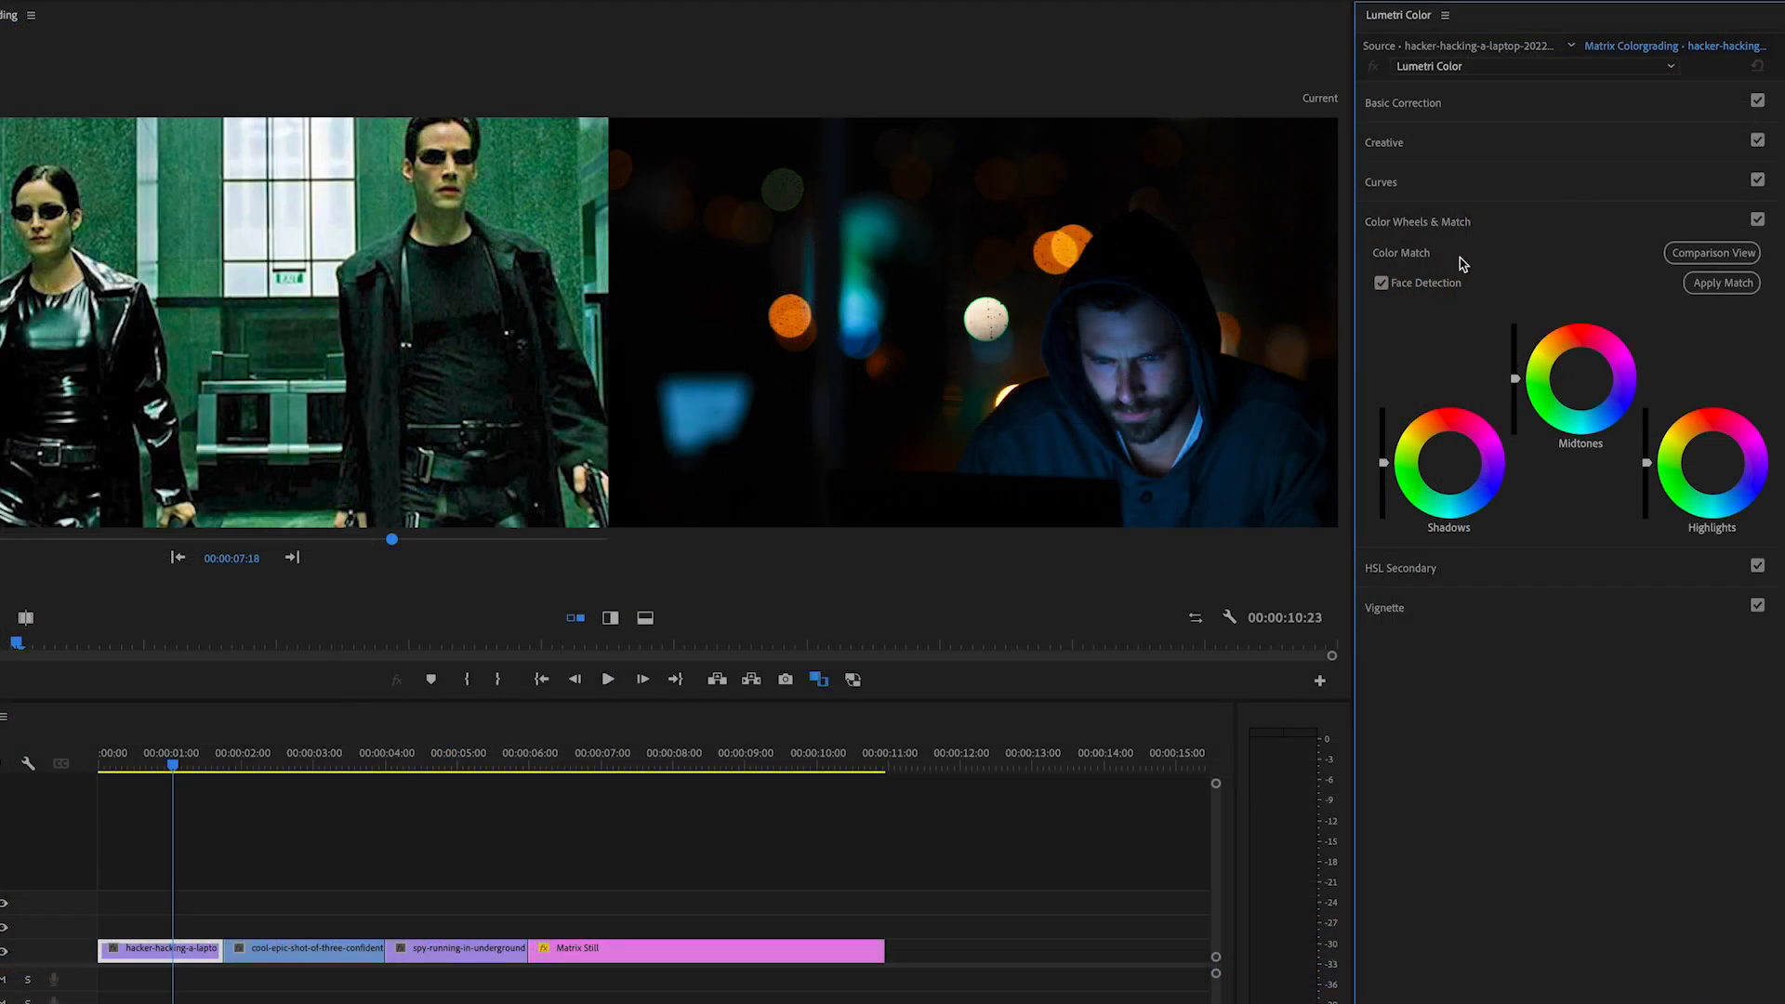
click(1725, 290)
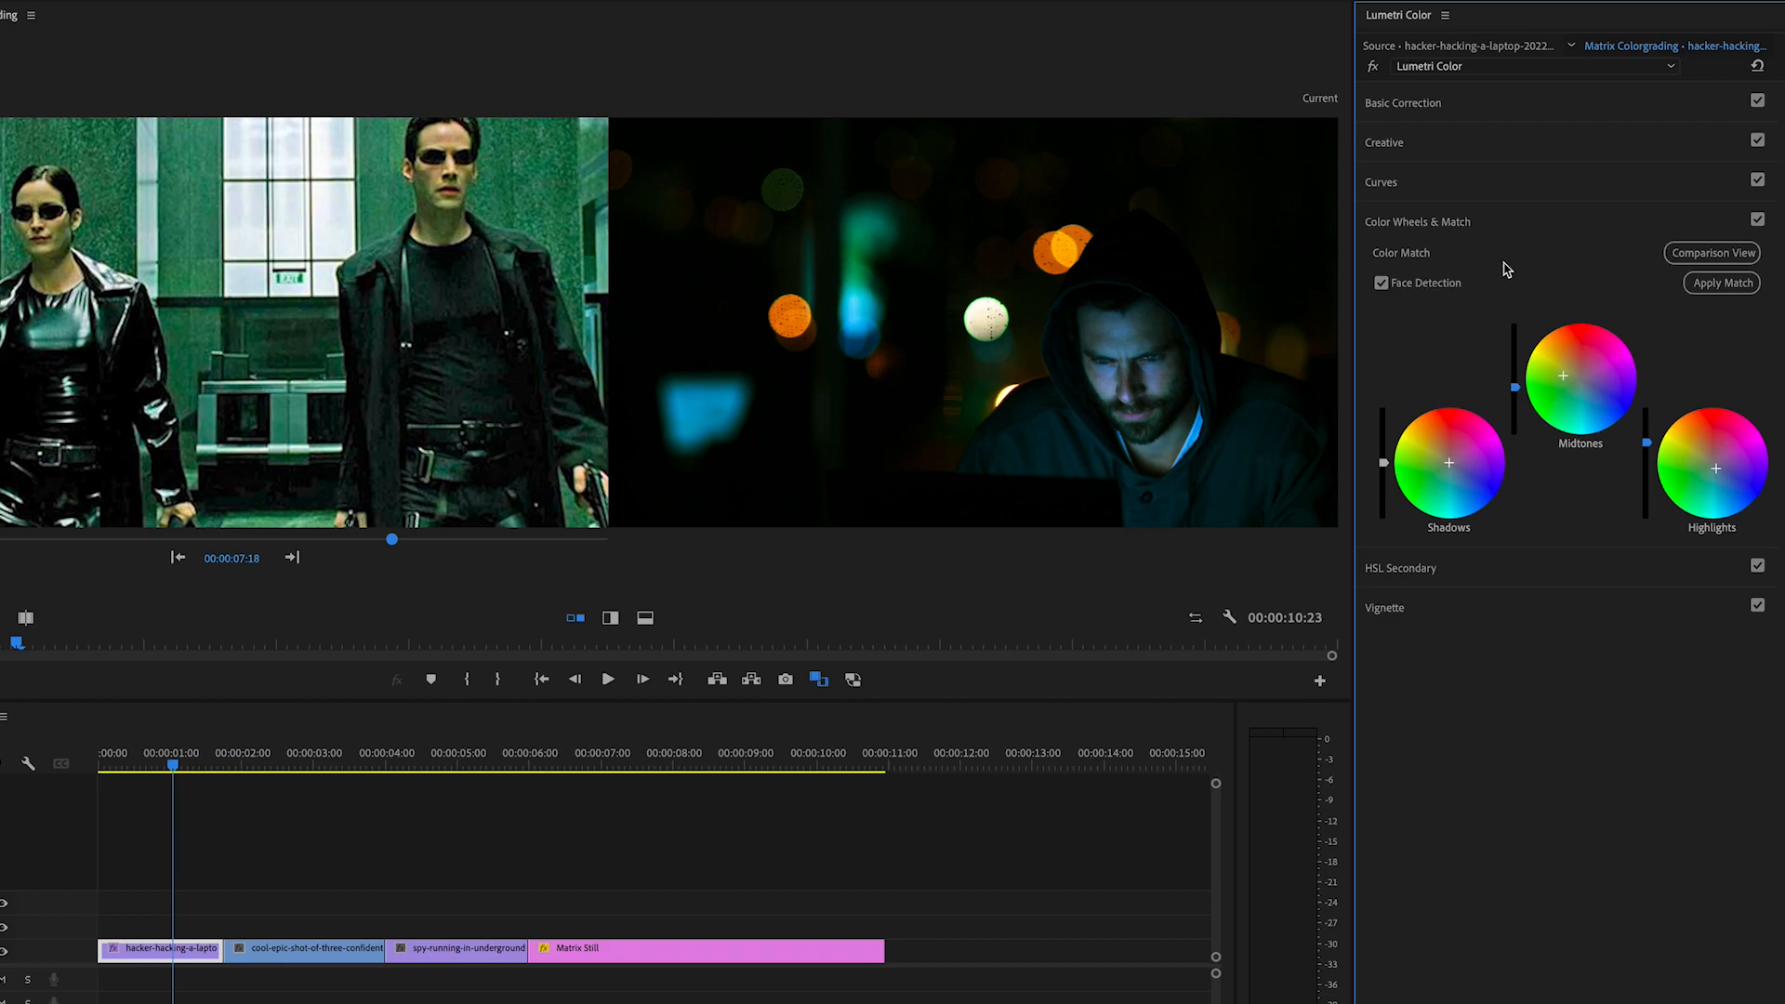
Step: Brighten the hacker clip by pulling the RGB curve's white point inward, and shift its shadows slightly towards green
click(1485, 186)
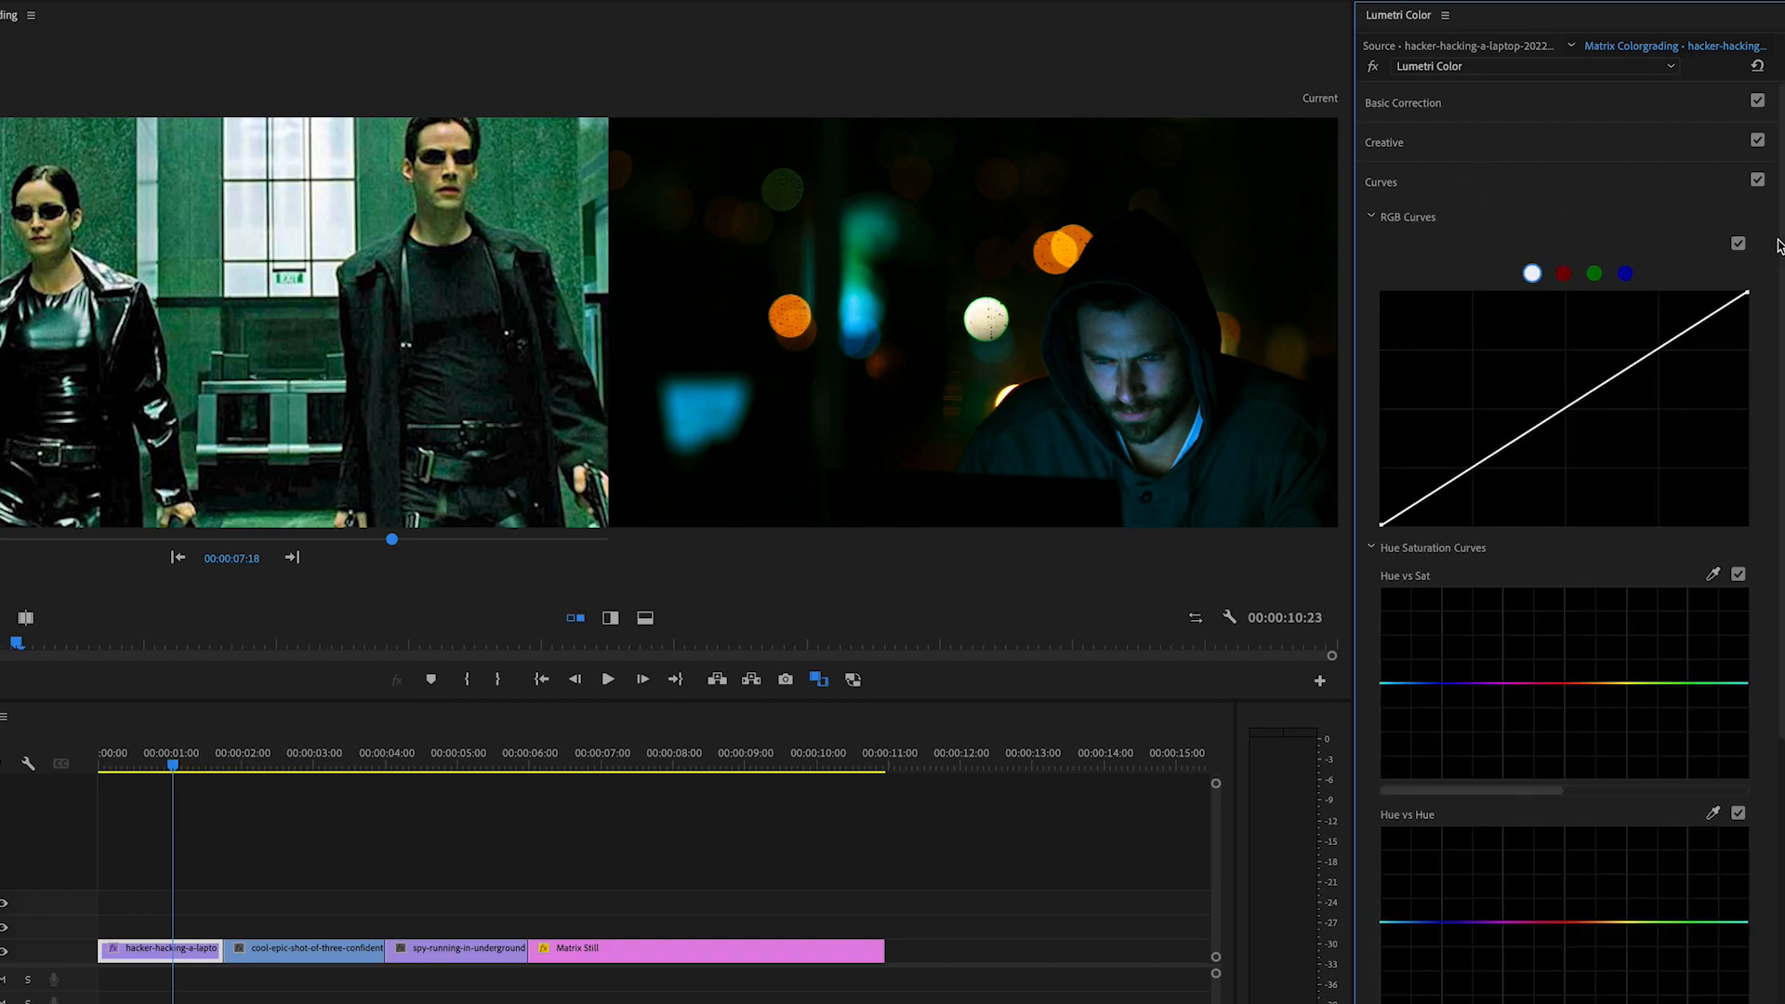
drag(1748, 296, 1670, 291)
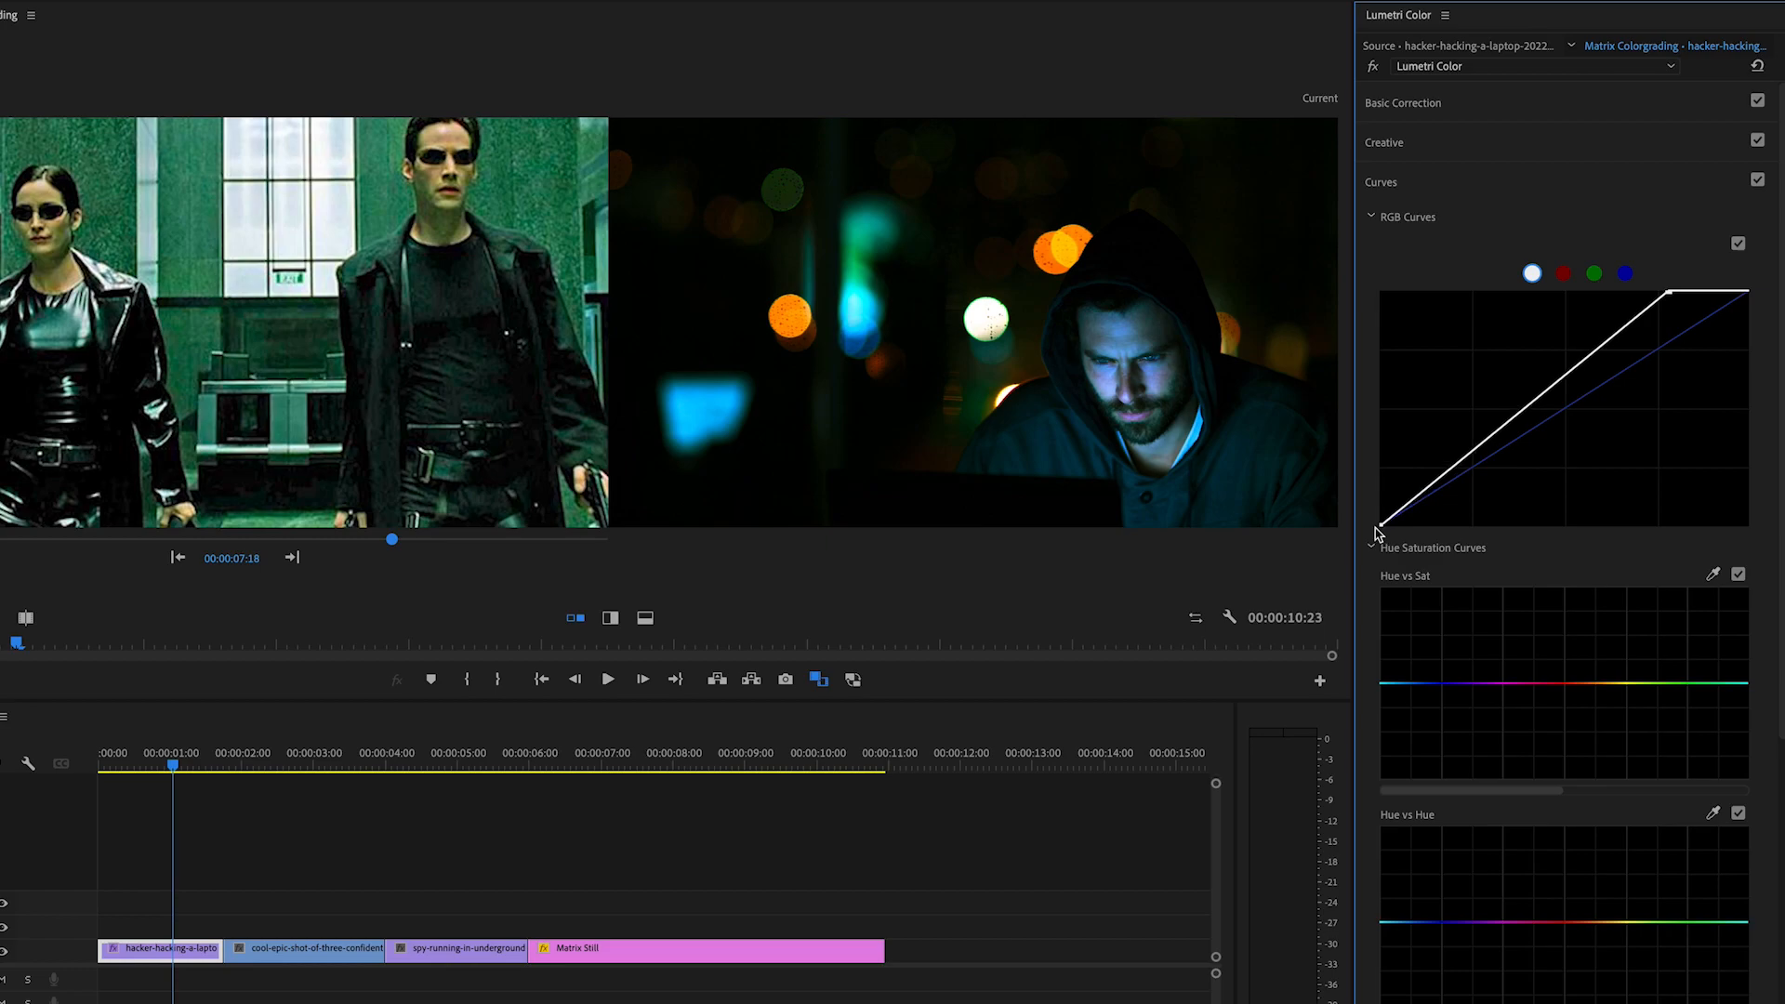
click(1513, 189)
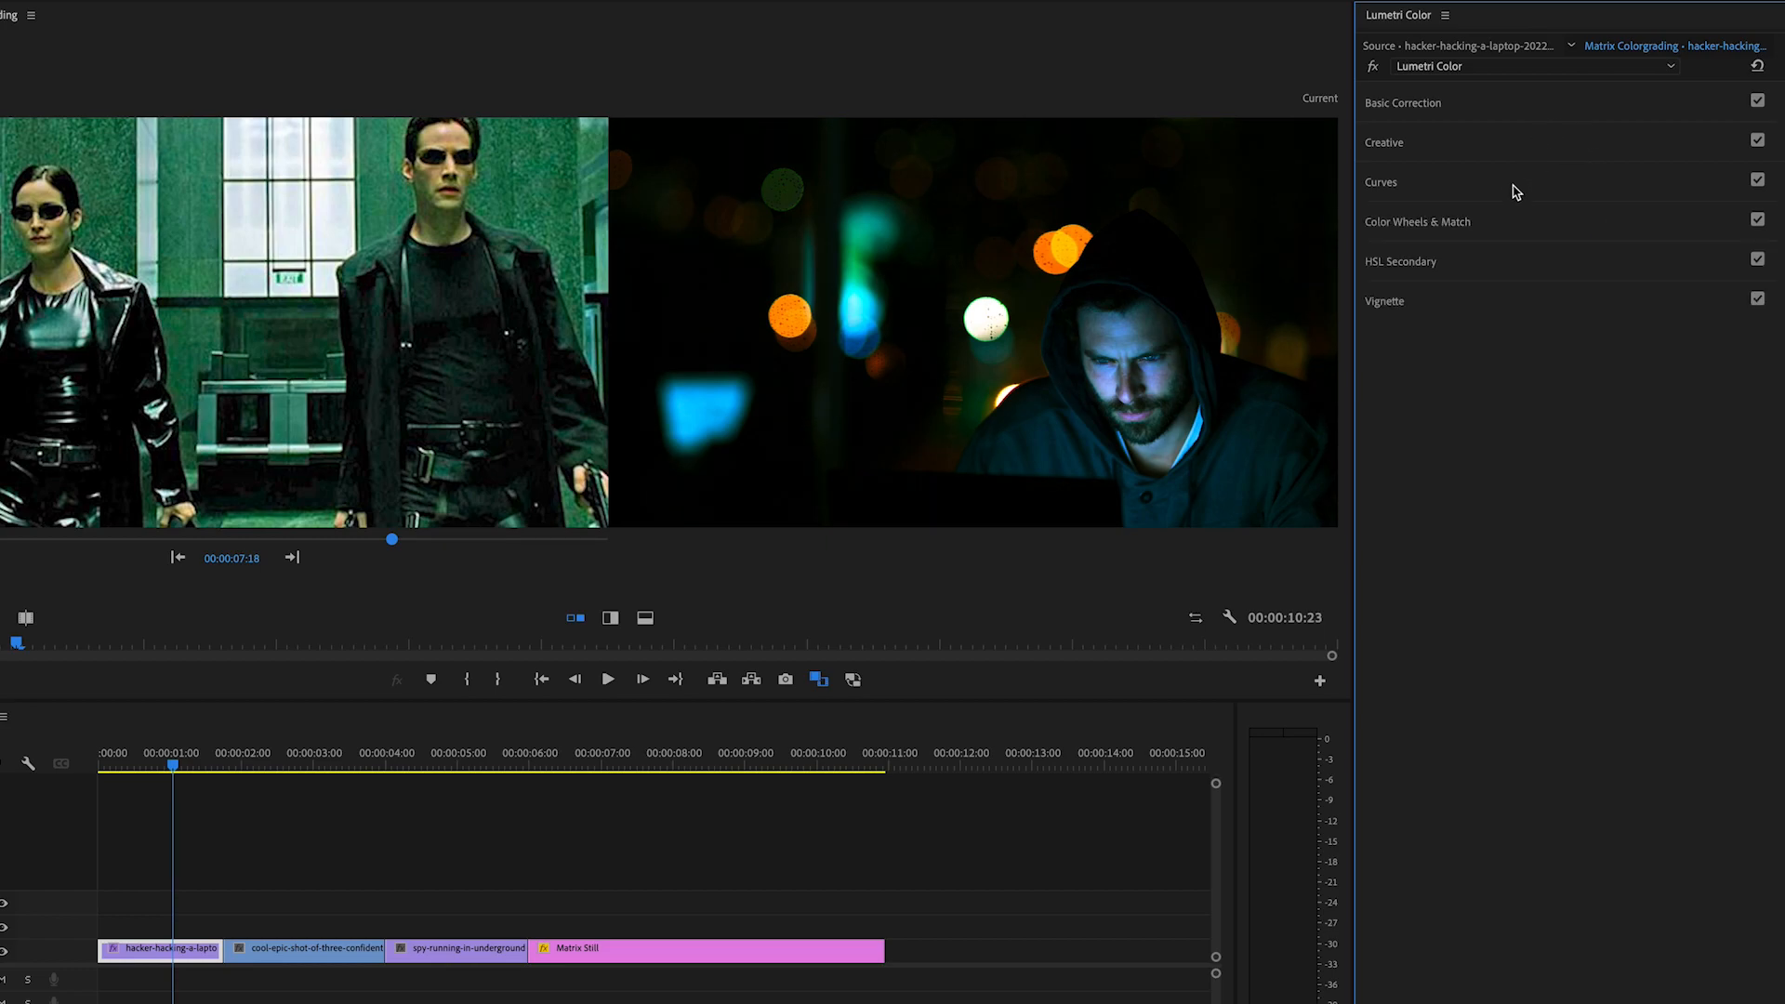
click(1543, 227)
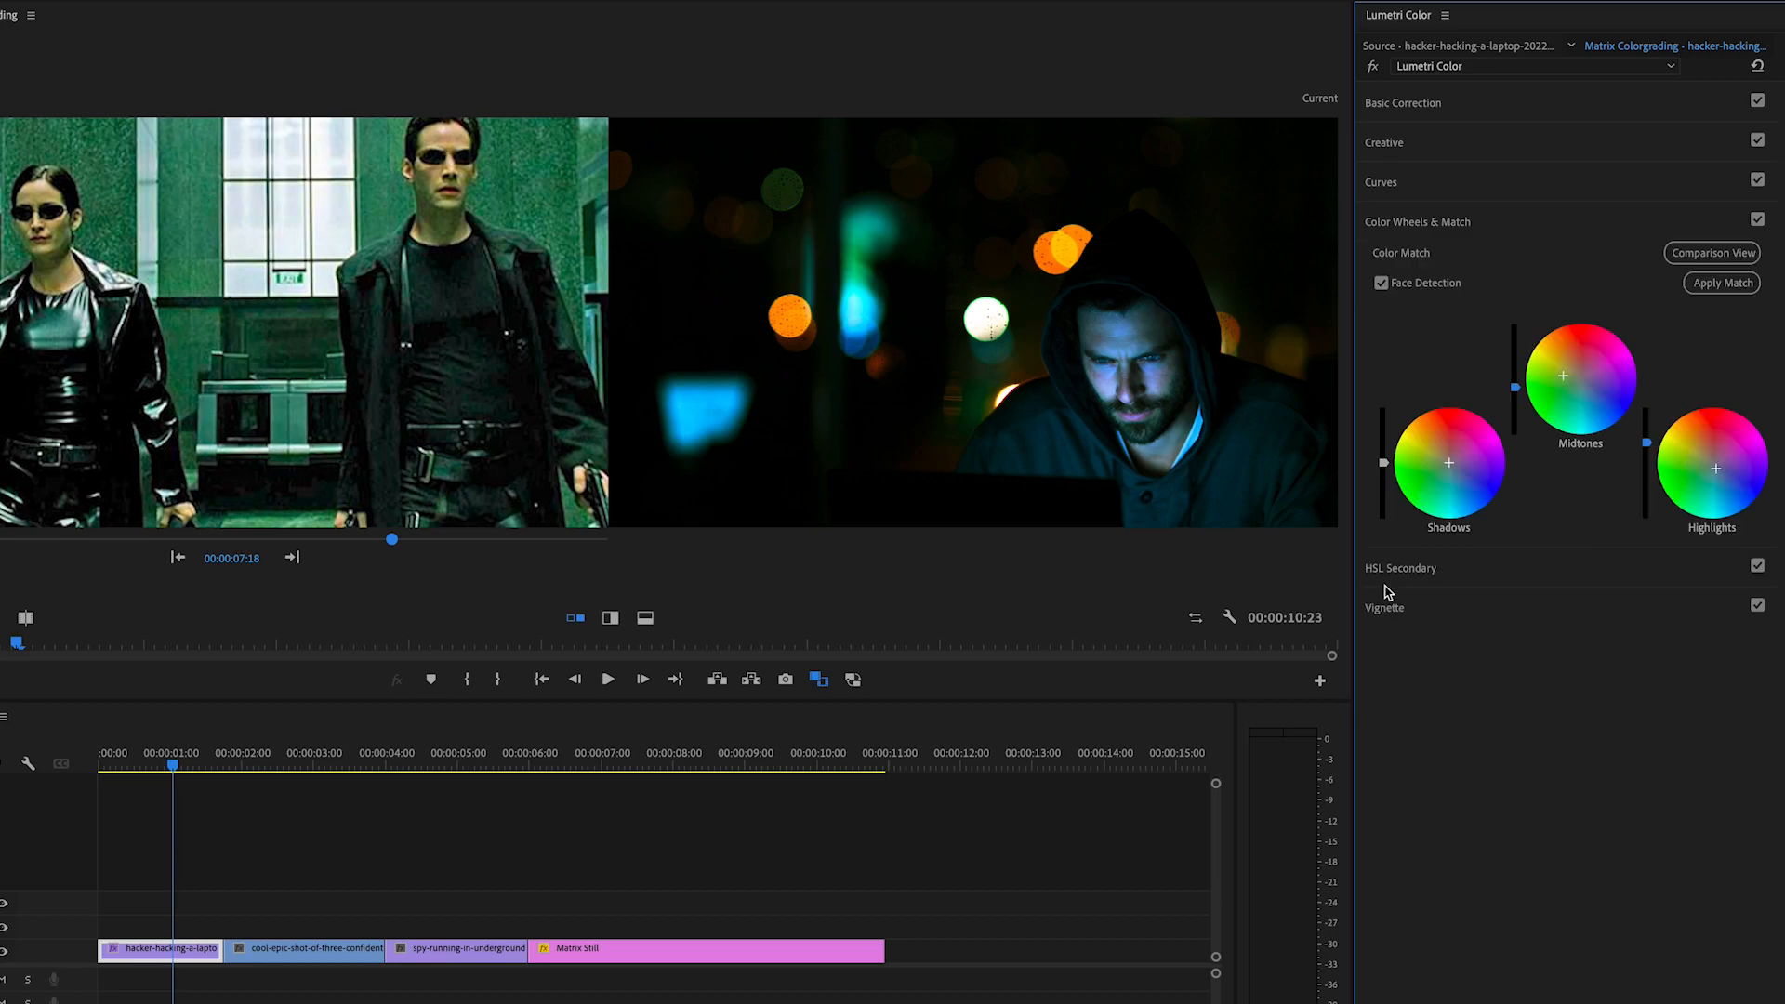
drag(1449, 462, 1438, 468)
Step: Raise the hacker clip's creative saturation slightly and cool its colour temperature a little
click(1612, 152)
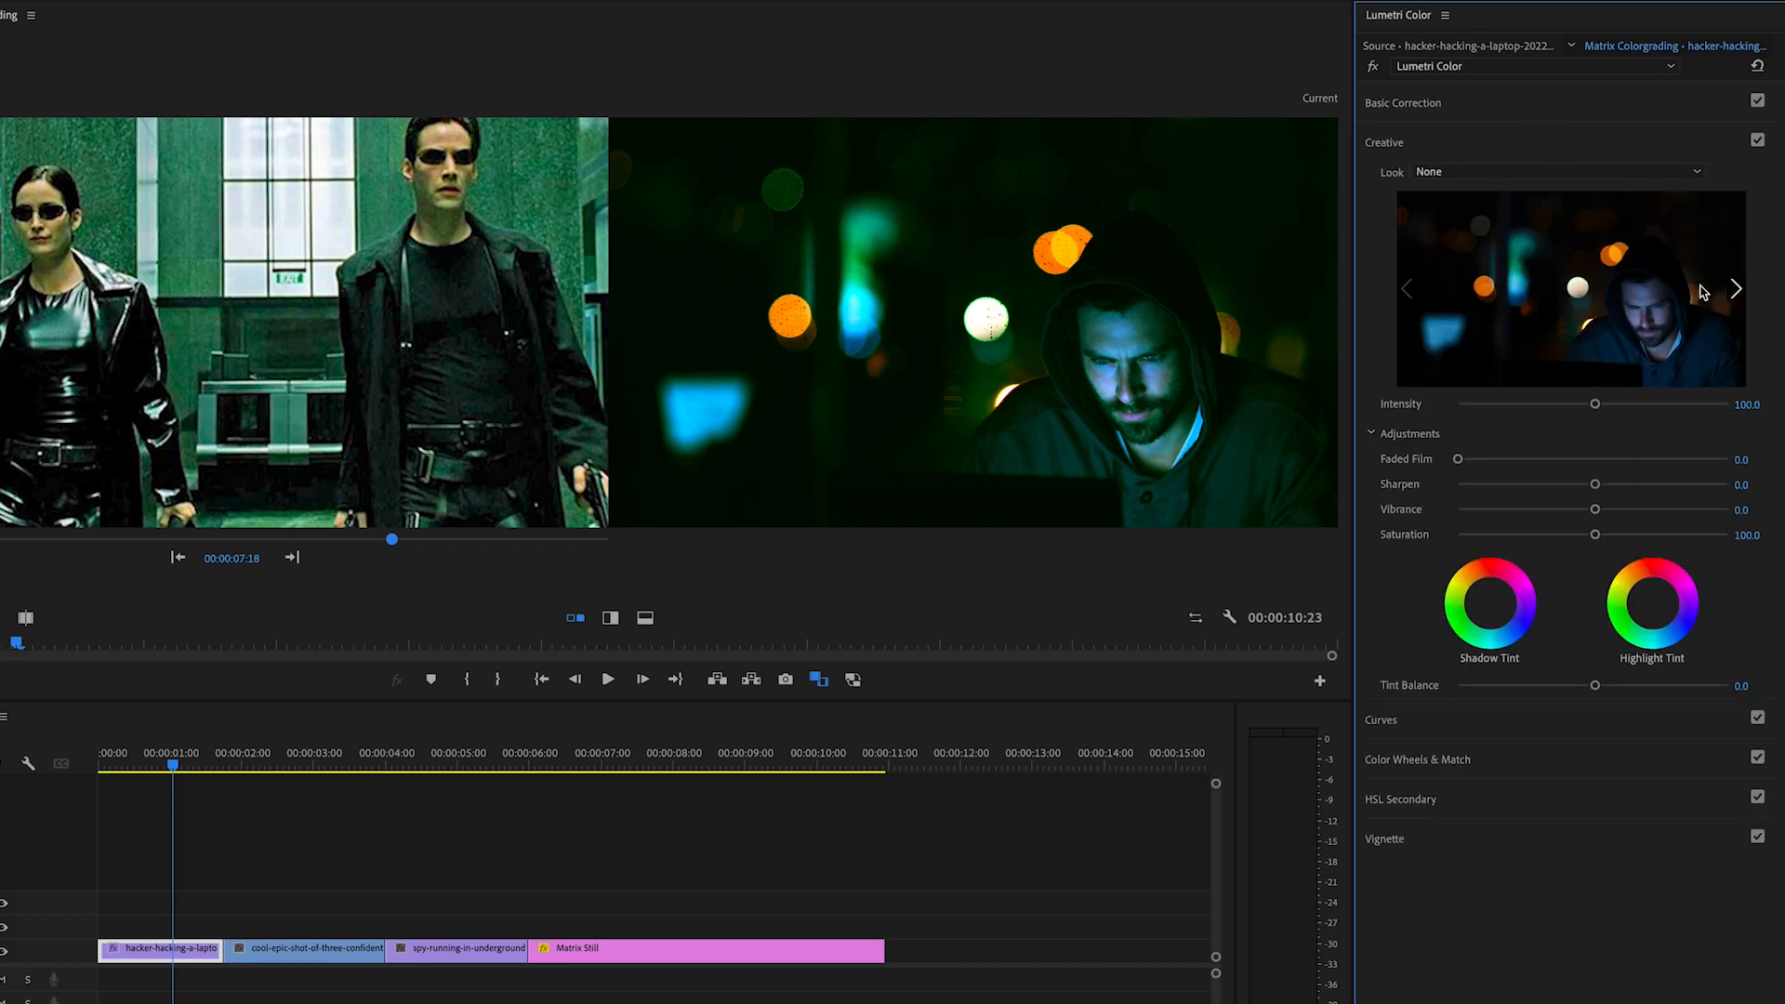
drag(1595, 535, 1609, 536)
click(1525, 140)
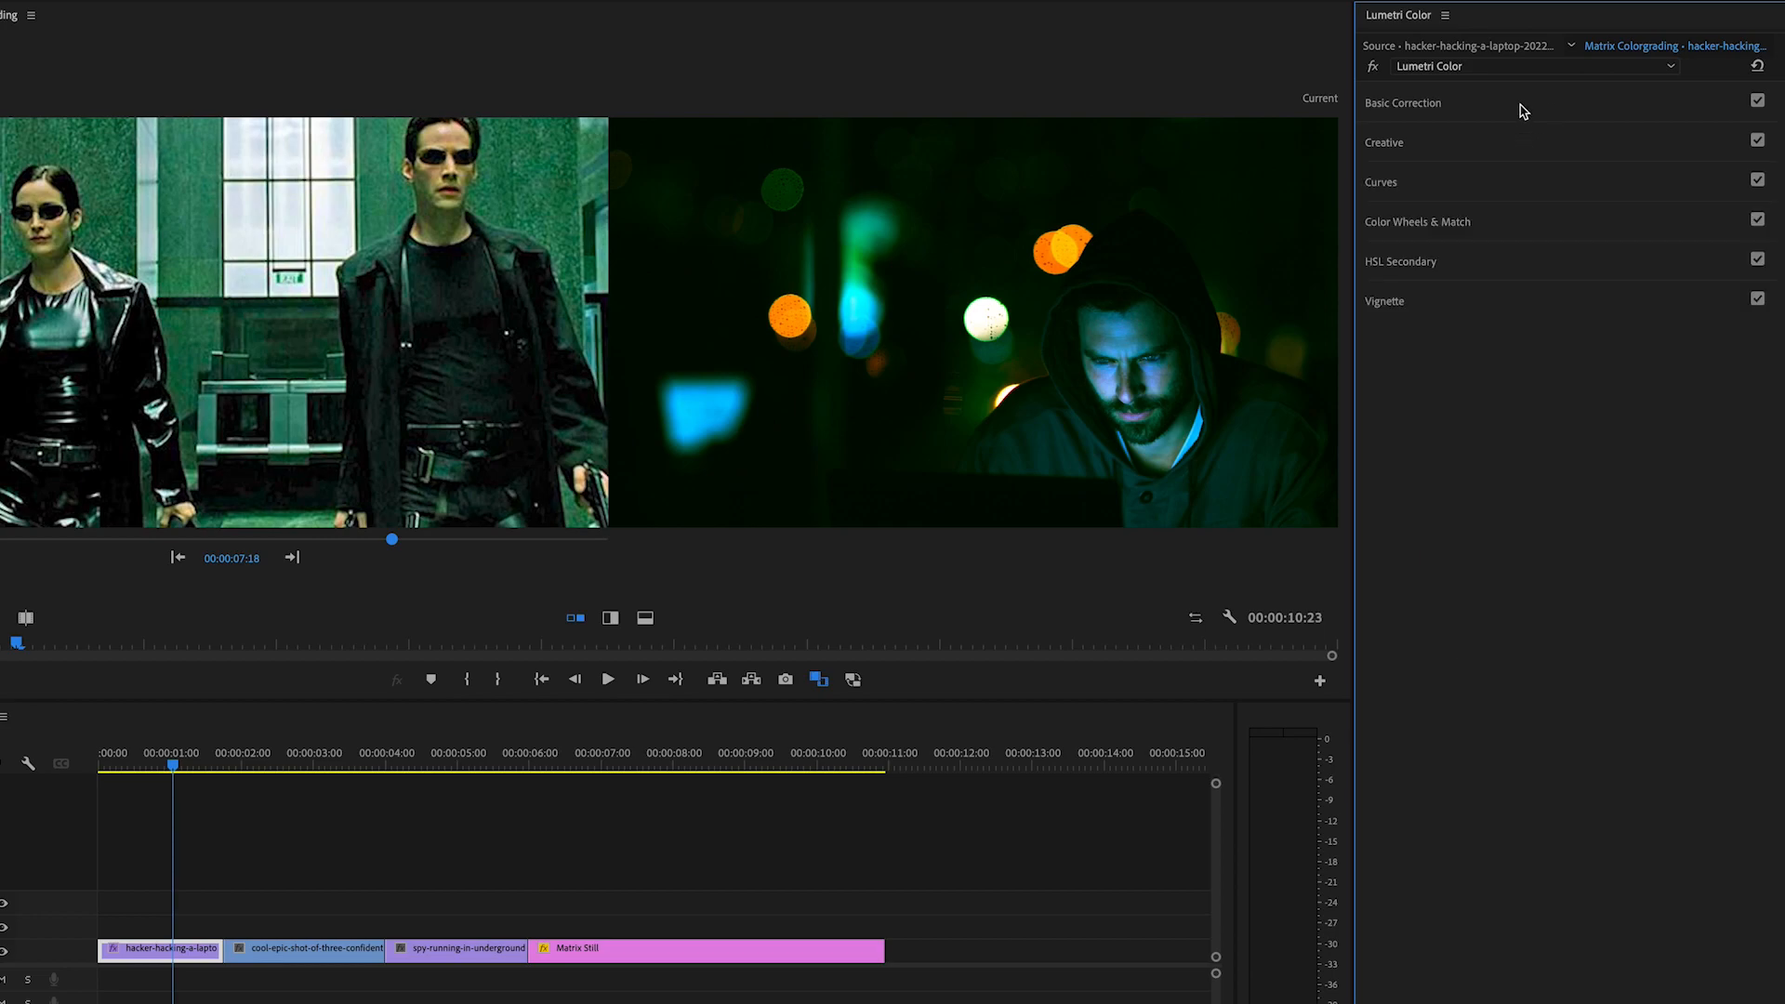
click(1523, 105)
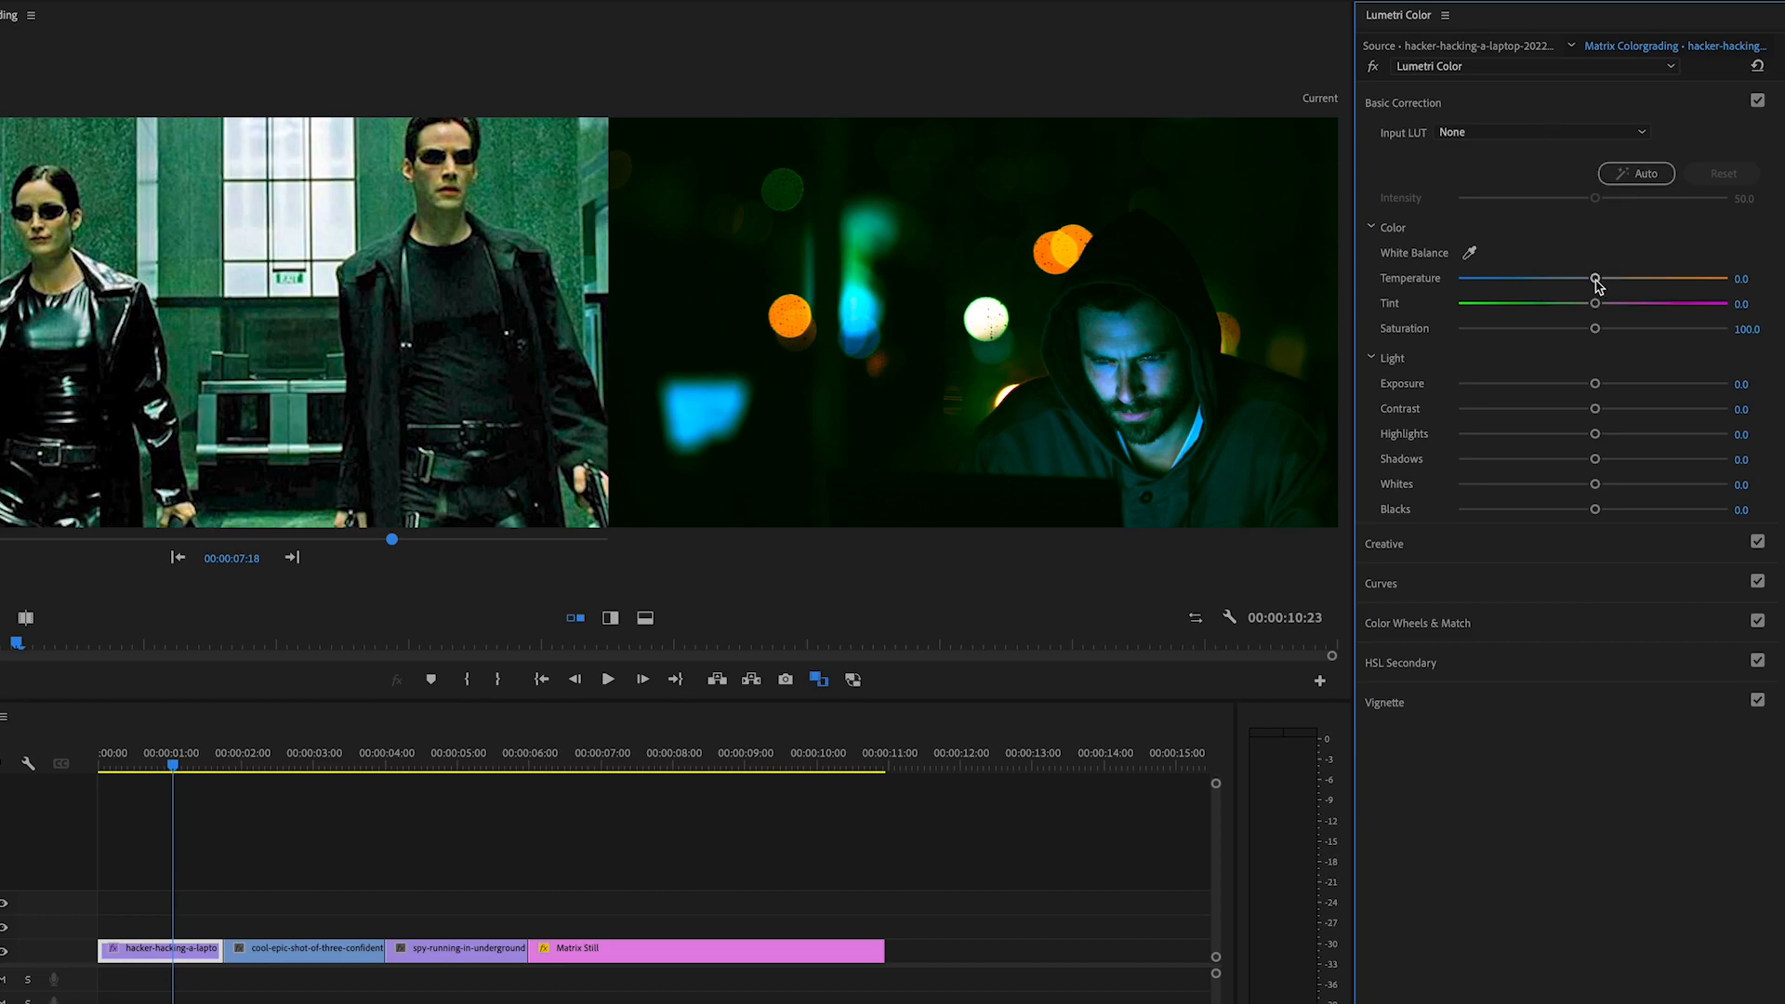
drag(1595, 280, 1579, 284)
Step: Move the playhead onto the three businessmen clip and match its colours to the Matrix reference
drag(177, 761, 302, 795)
click(1572, 100)
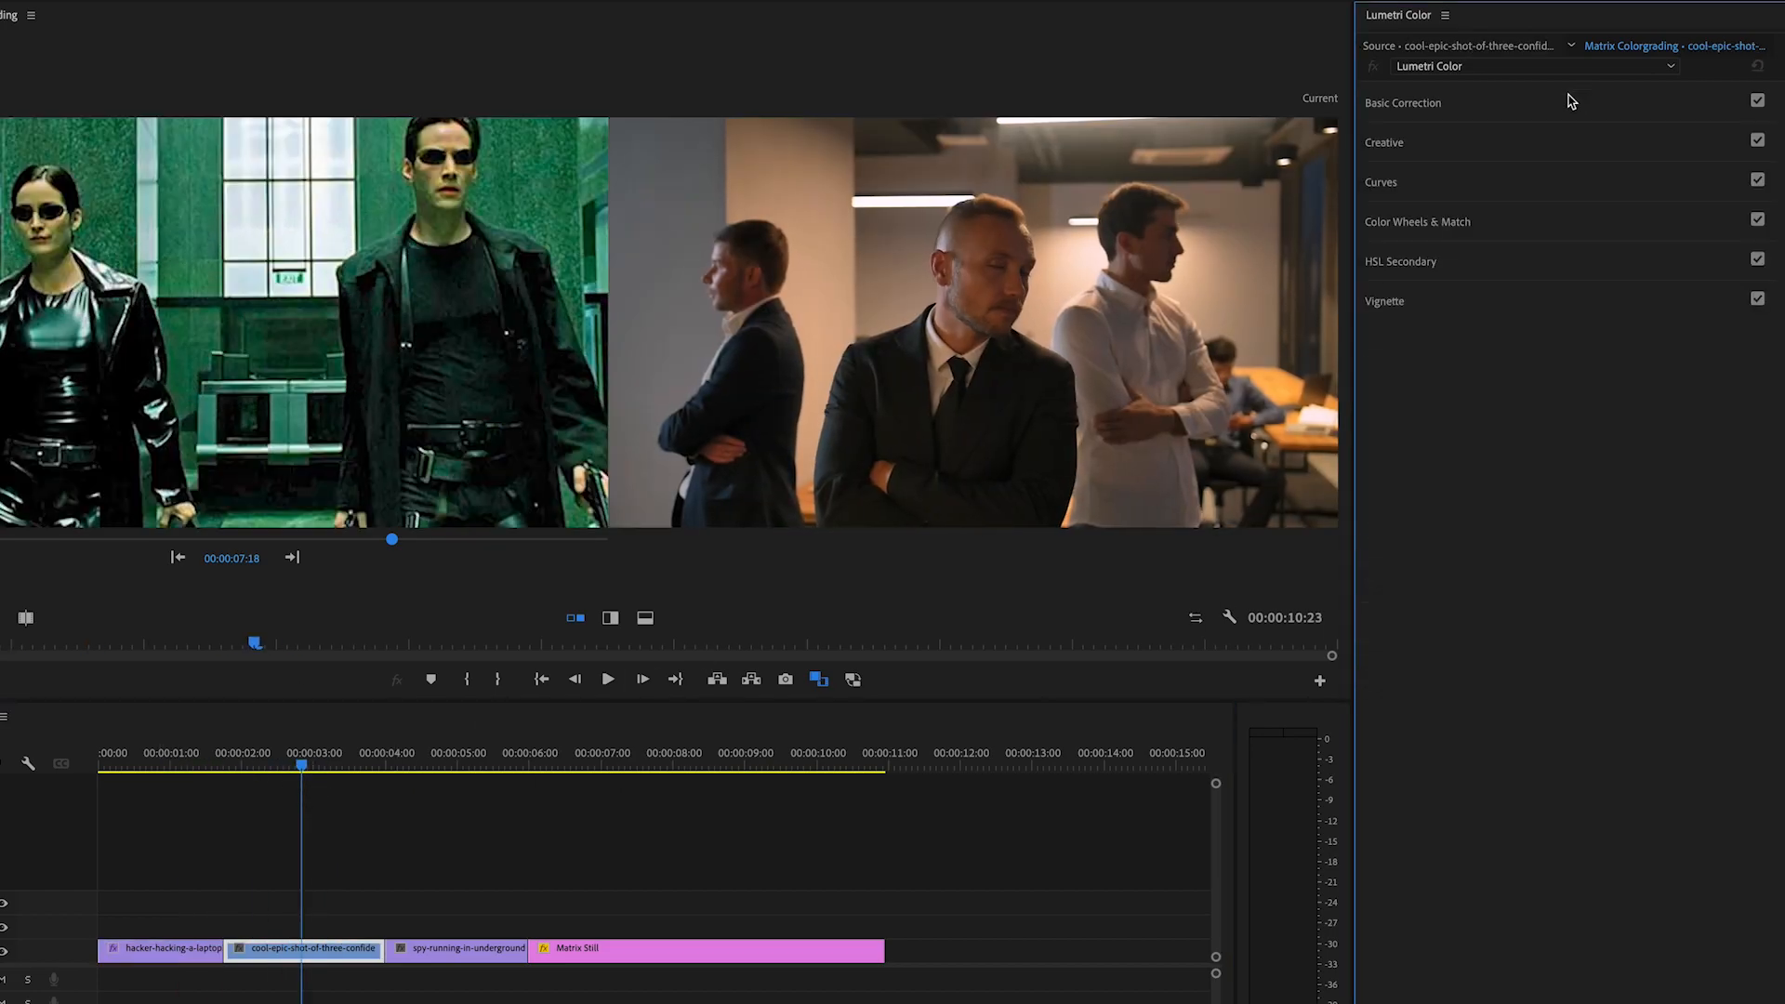
click(1529, 223)
click(1731, 282)
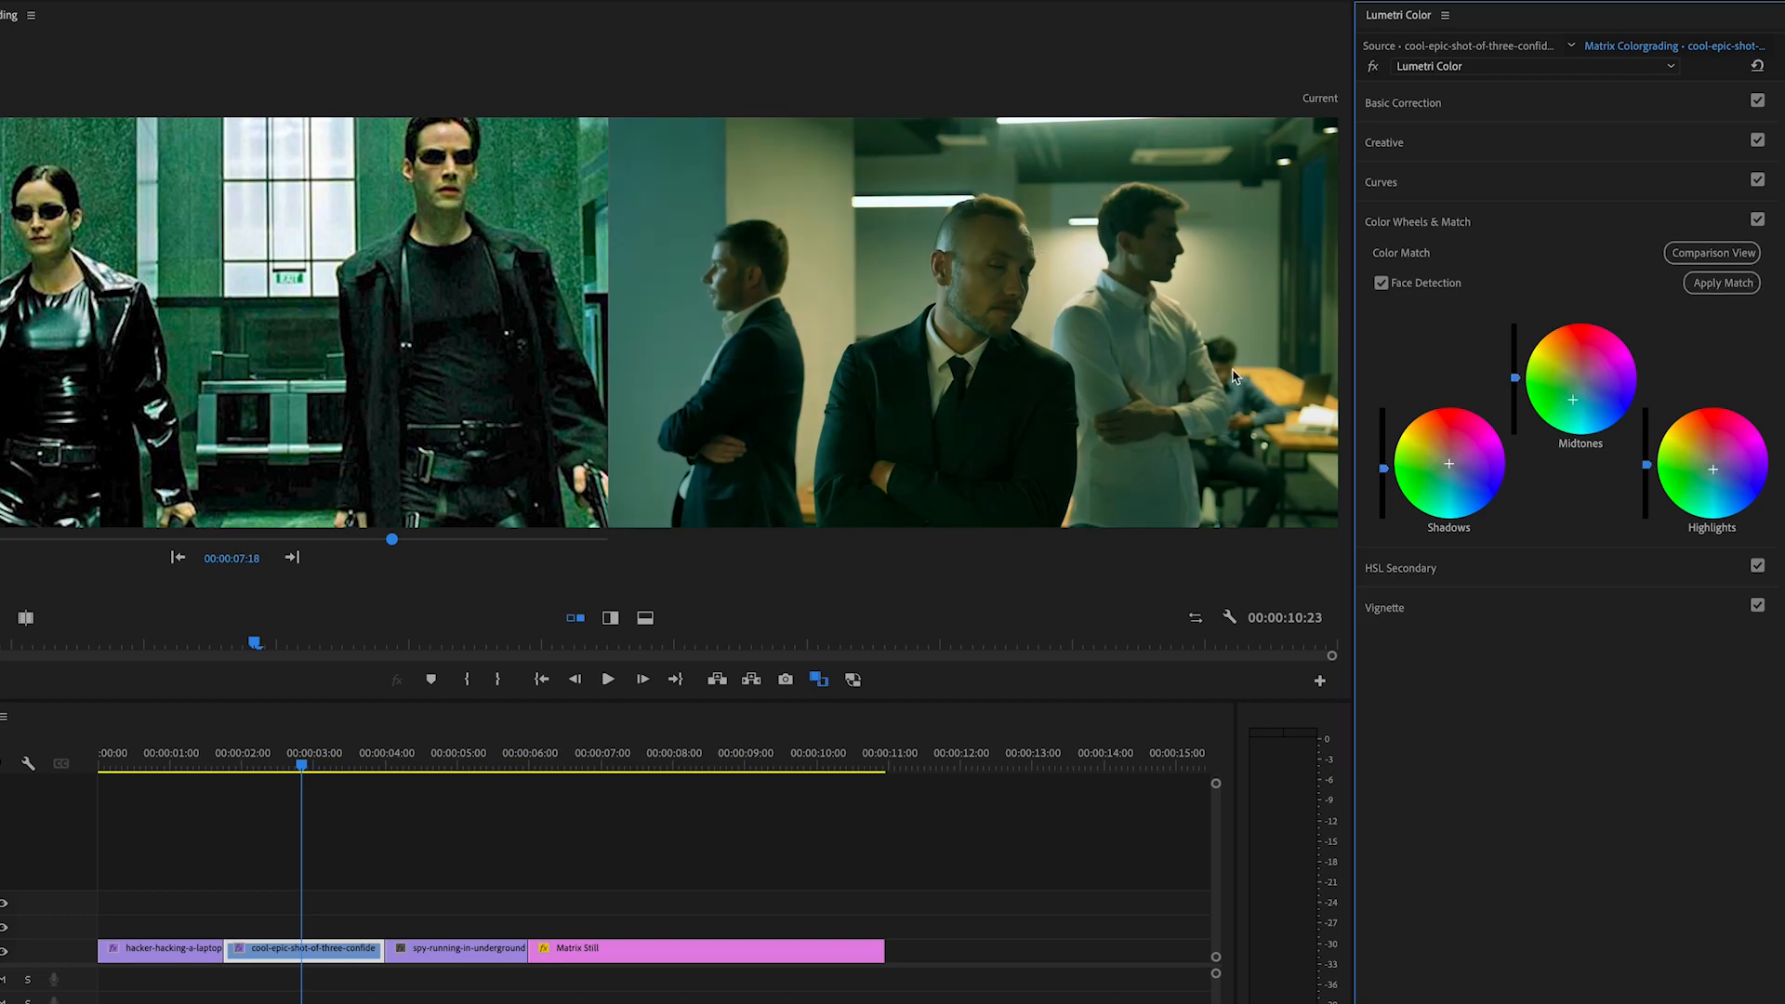
Step: Slightly lower the businessmen clip's RGB curve white point, pull in its black point, and shift the shadows towards green
click(1660, 185)
mouse_move(1748, 295)
mouse_down()
mouse_move(1757, 311)
mouse_move(1754, 298)
mouse_up()
drag(1382, 527, 1384, 531)
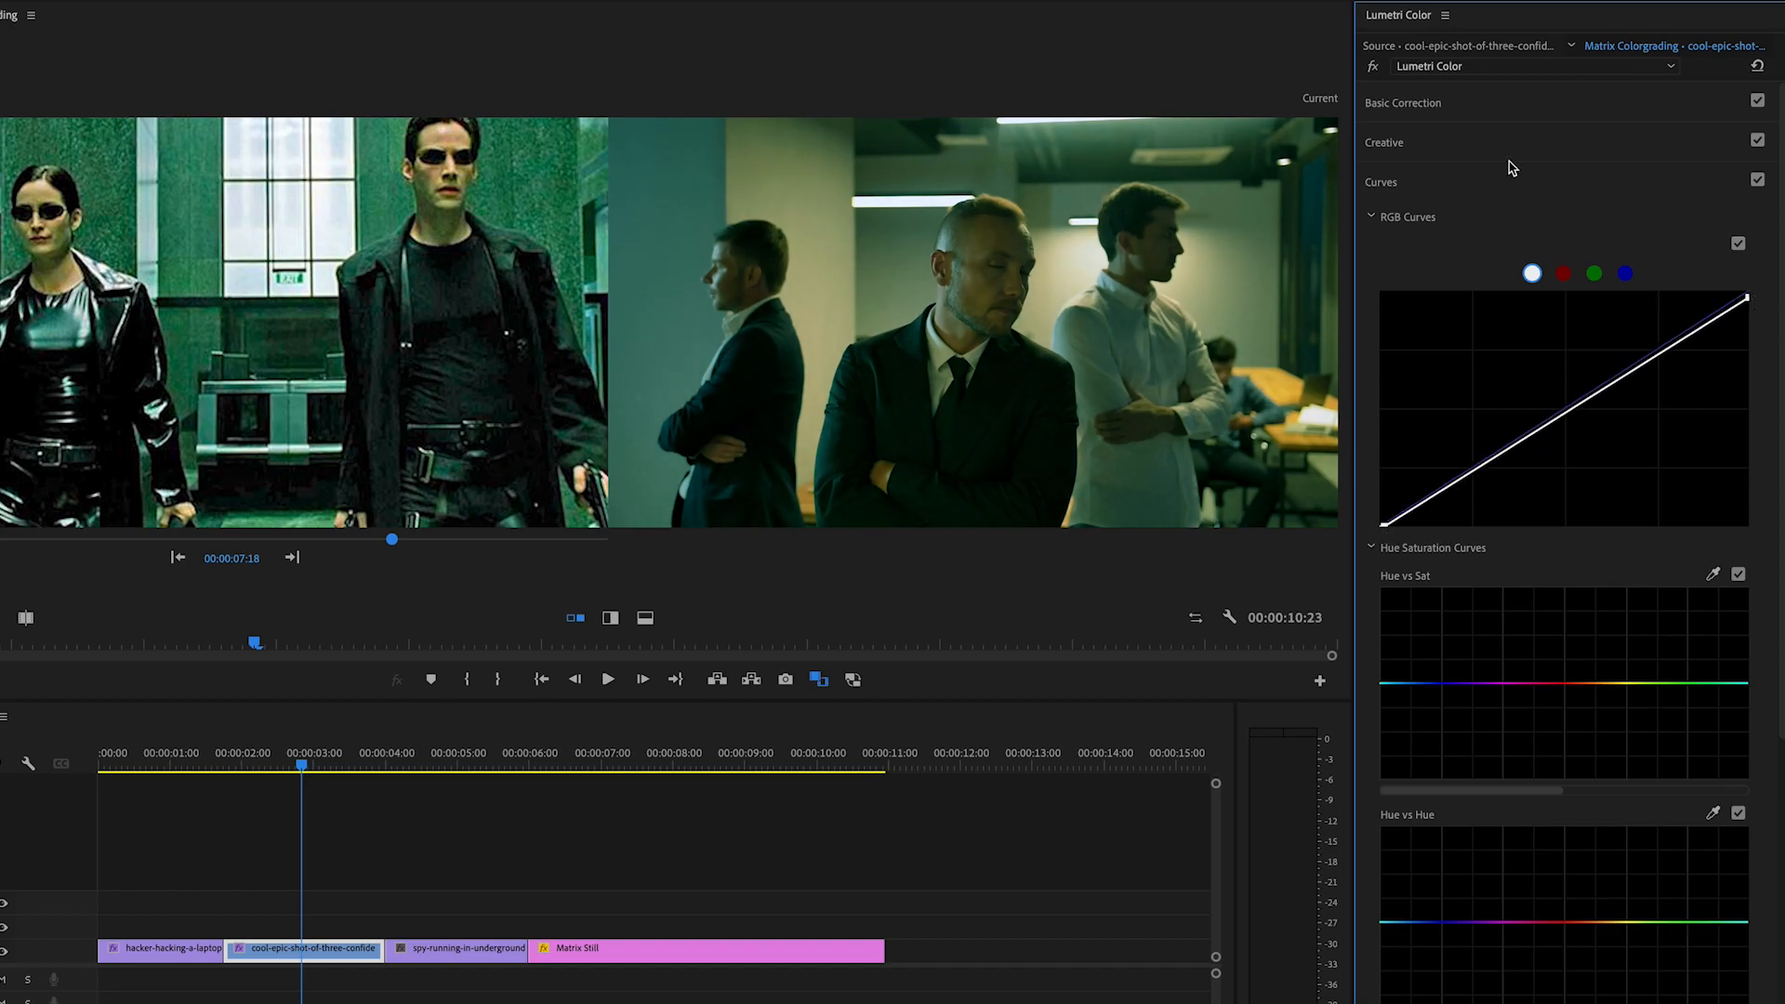
click(1510, 176)
click(1513, 223)
drag(1447, 465, 1439, 470)
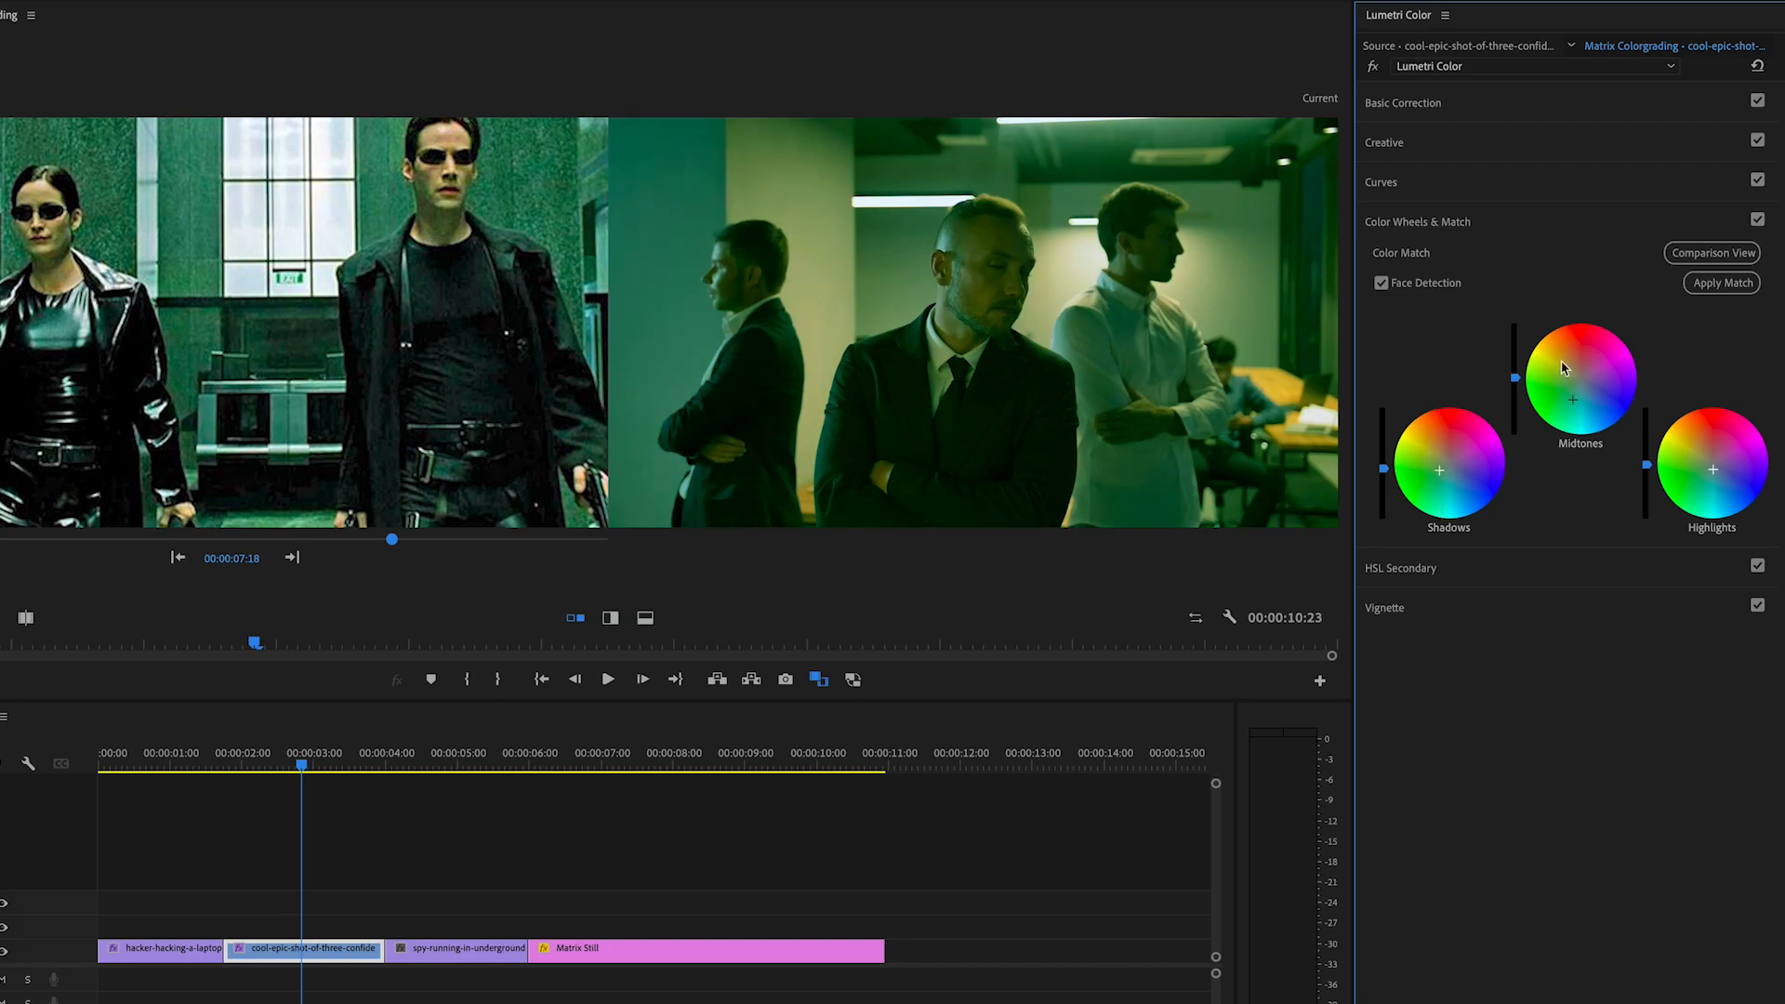
click(1592, 215)
Step: Set the businessmen clip's creative saturation to about 122 and its temperature to -6.4
click(1585, 144)
drag(1599, 536, 1624, 538)
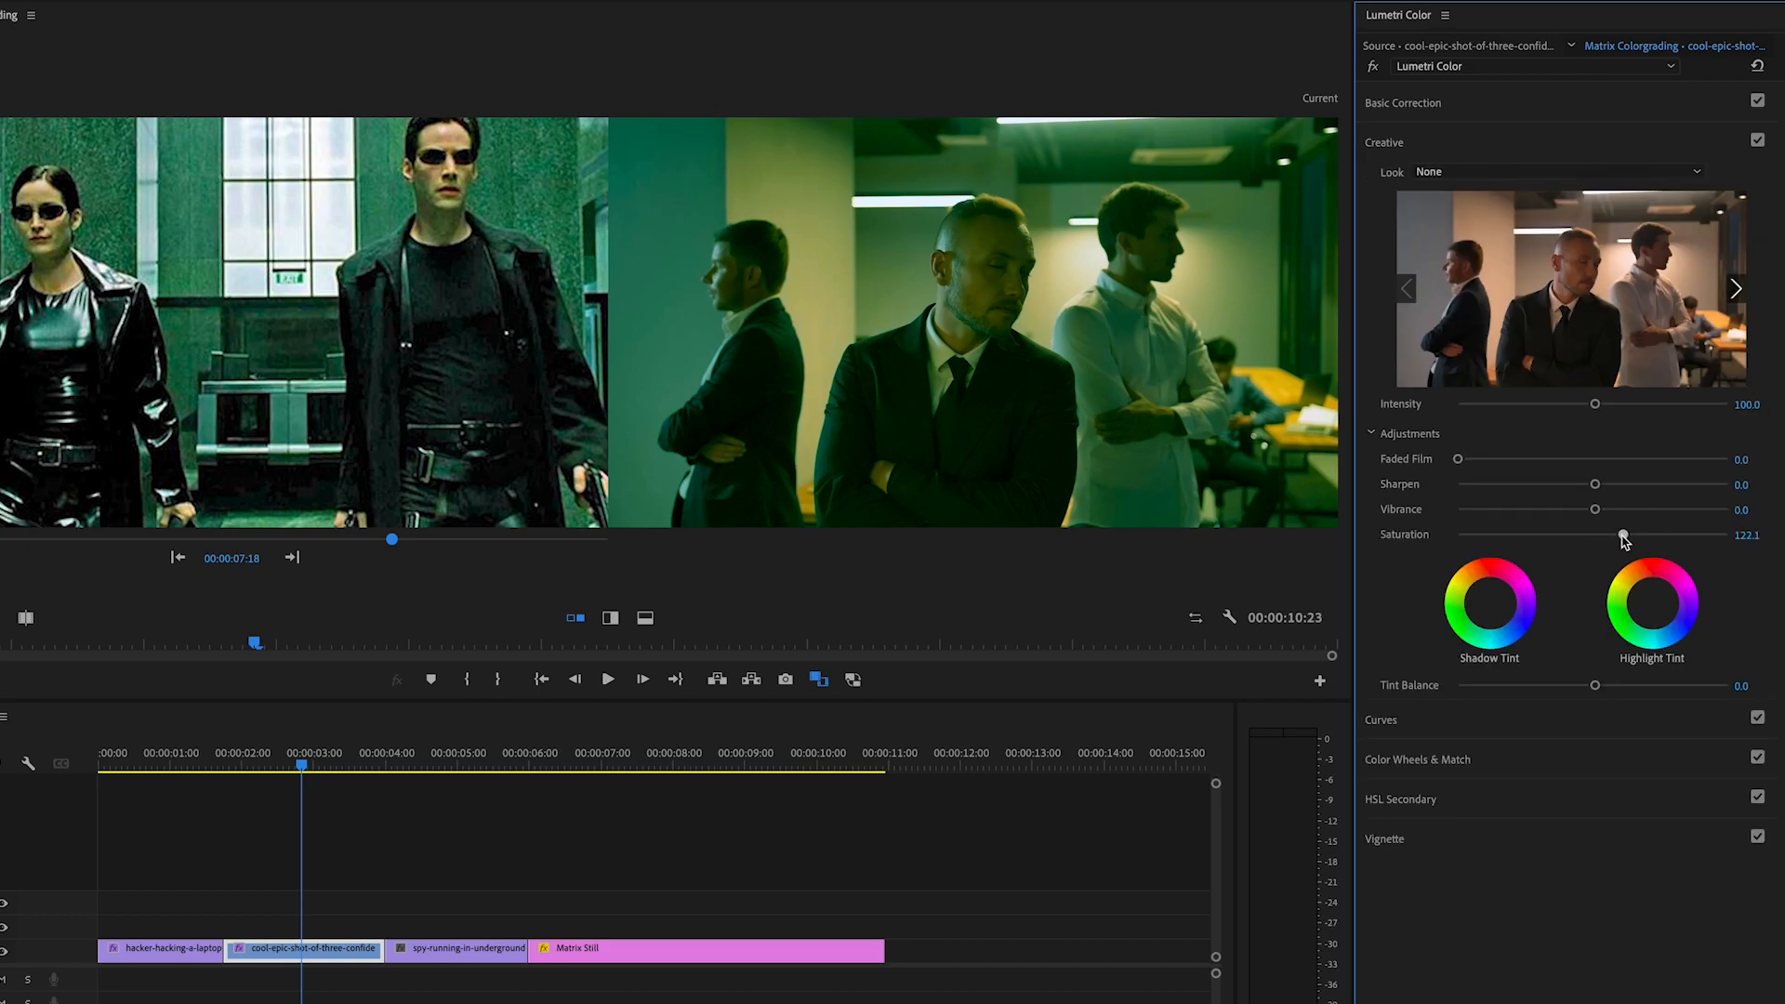
click(1554, 104)
drag(1594, 278, 1583, 284)
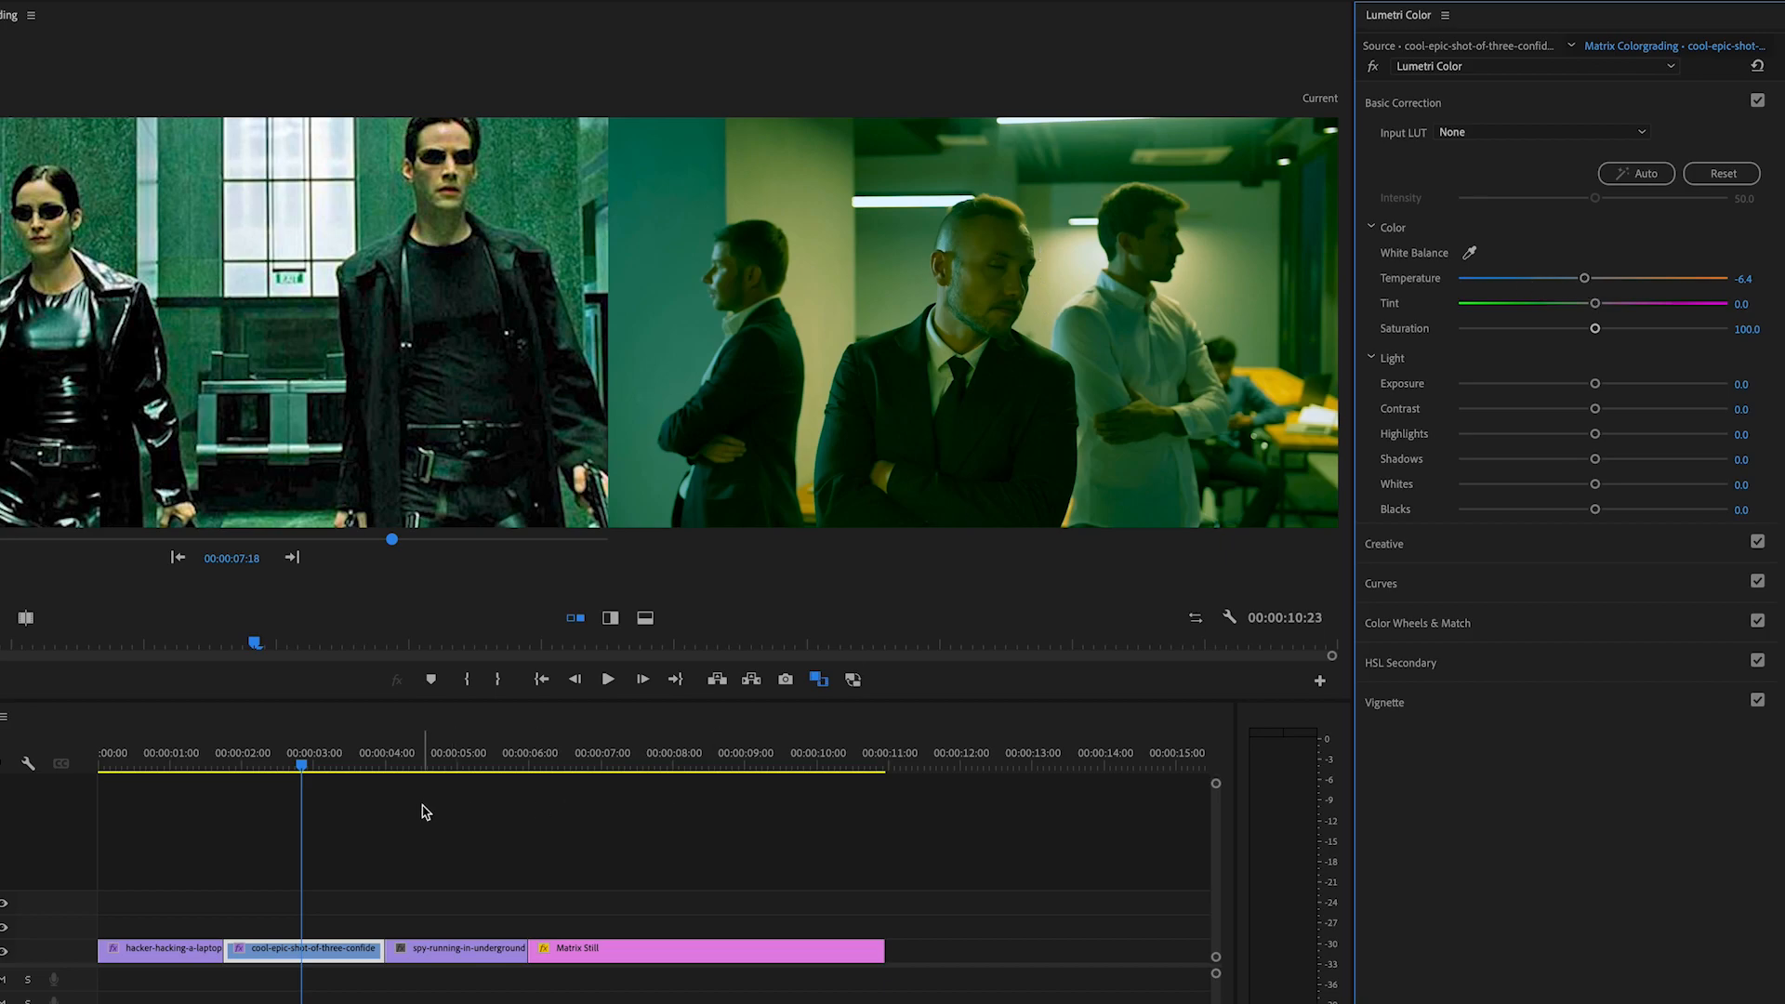
Step: Move the playhead onto the running spy clip and match its colours to the Matrix reference
drag(307, 764, 488, 779)
click(1534, 100)
click(1516, 221)
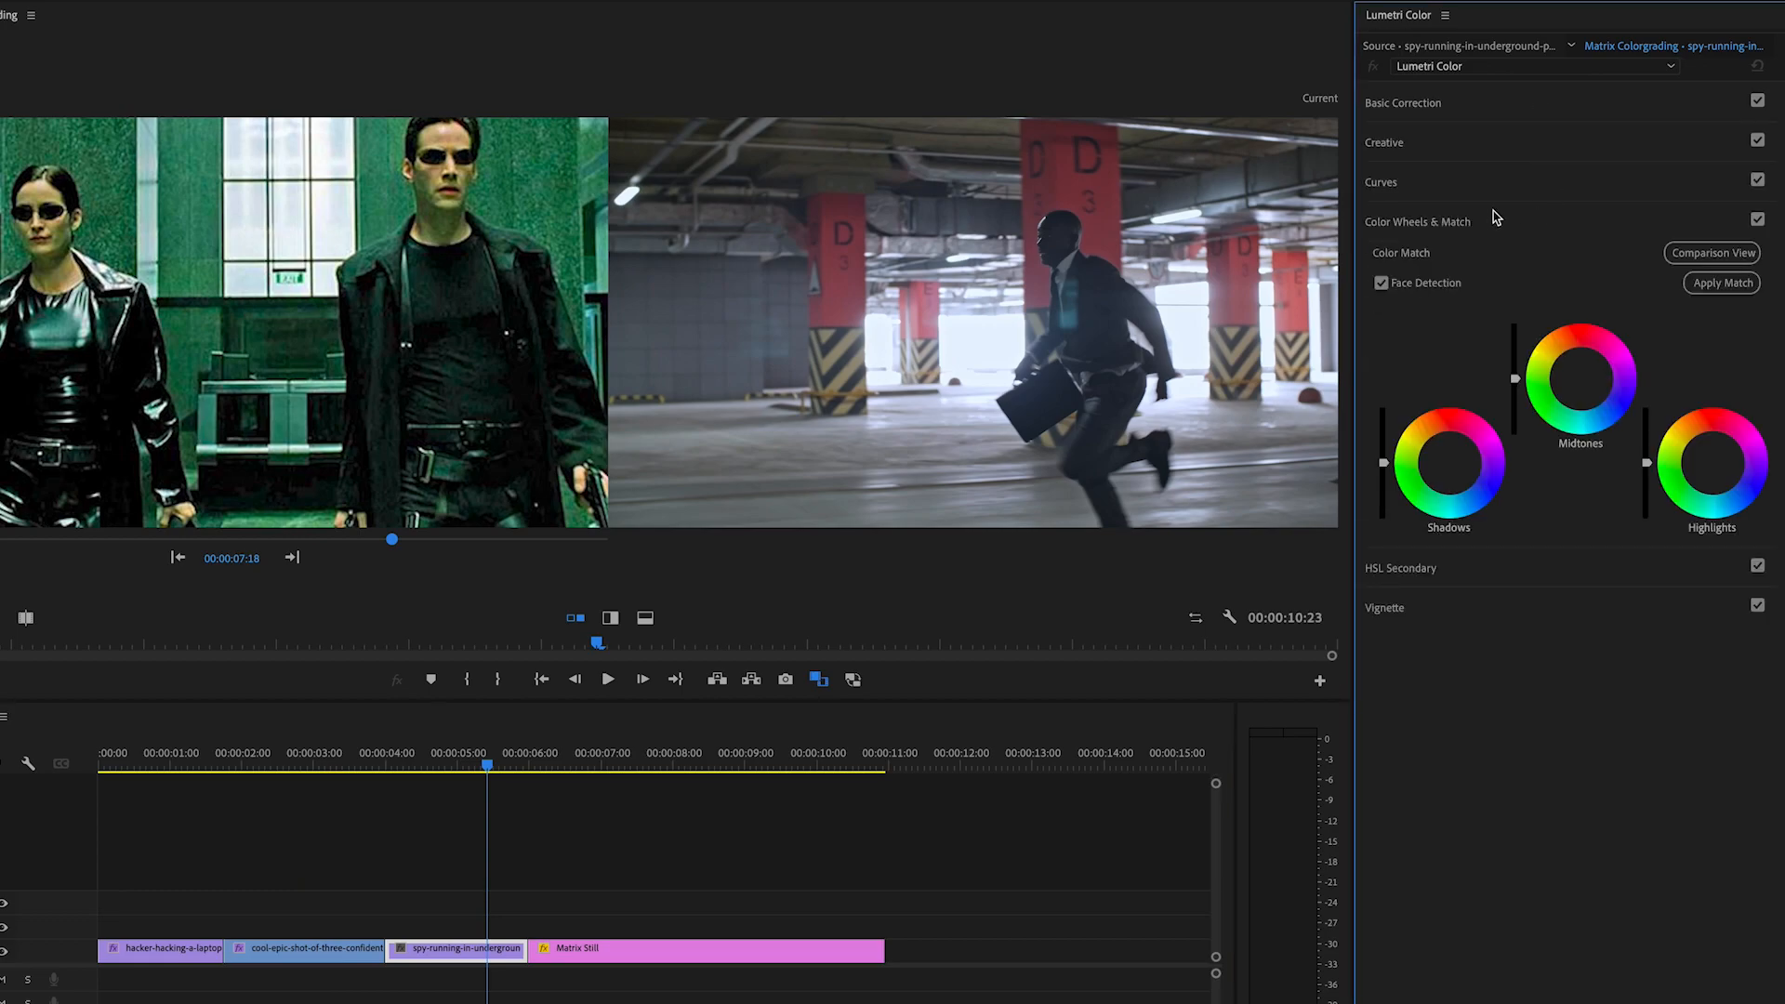
click(1735, 284)
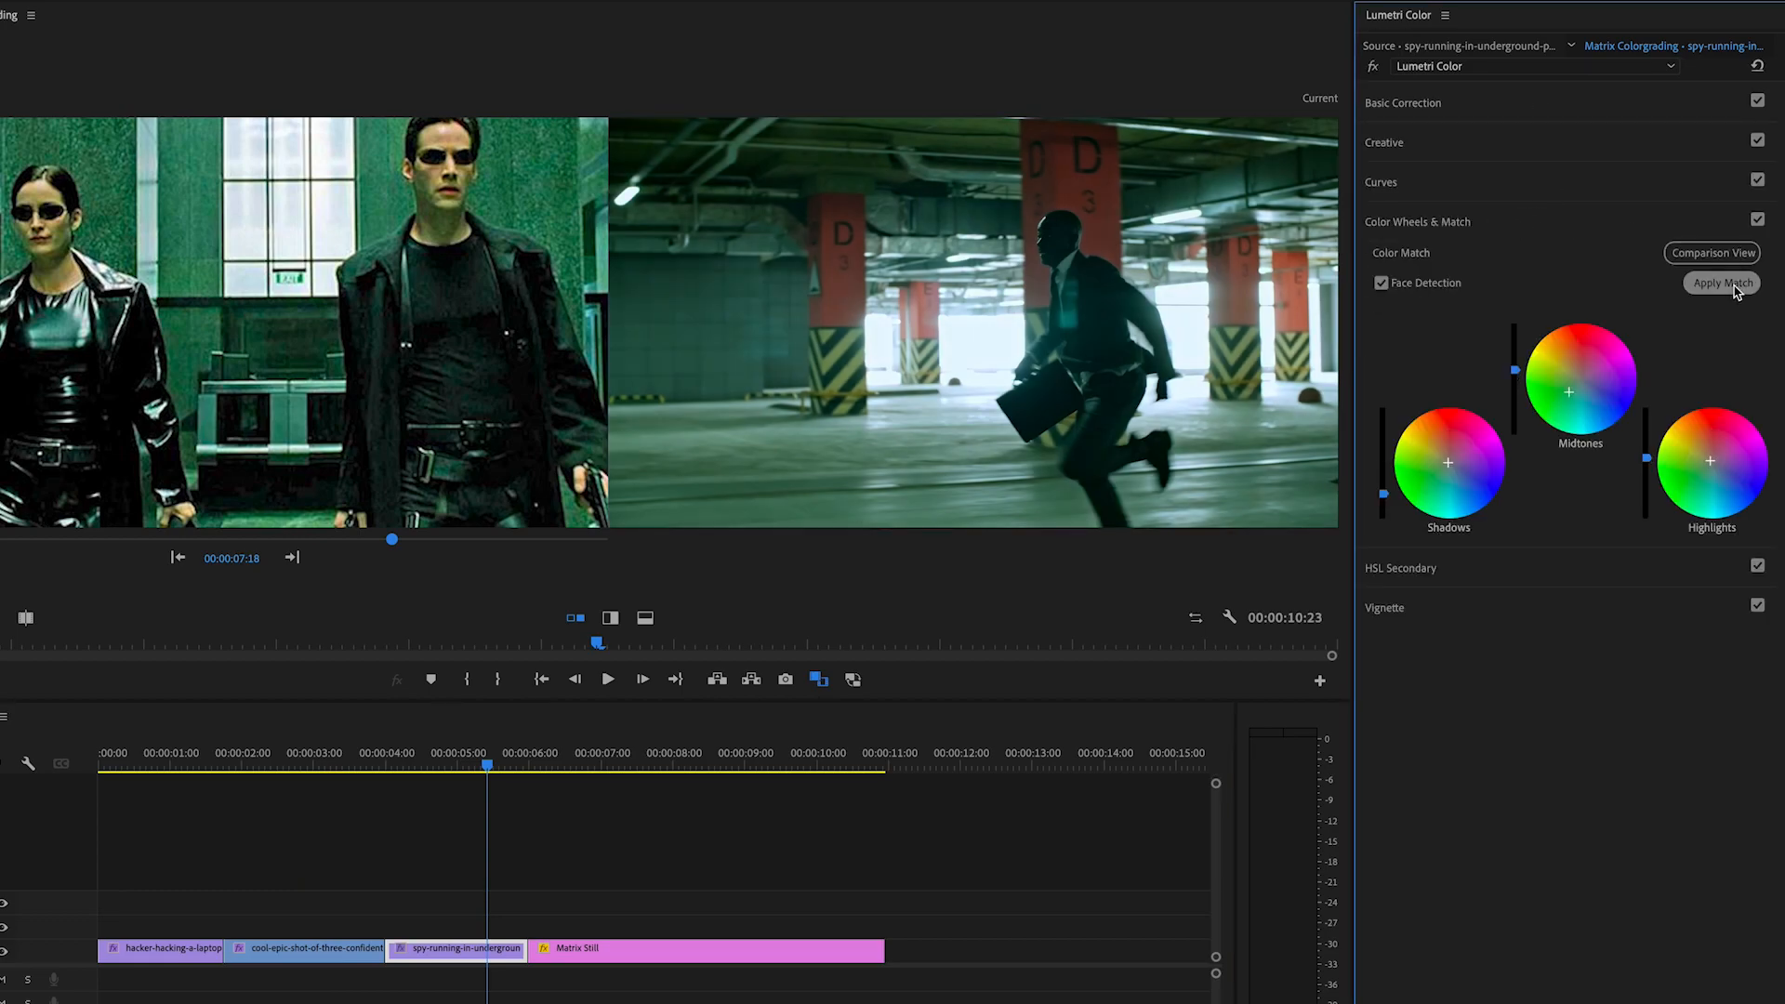
Step: Pull in both end points of the spy clip's RGB curve slightly and push its shadows towards green
click(1540, 220)
click(1522, 184)
drag(1748, 291, 1751, 294)
drag(1385, 528, 1389, 531)
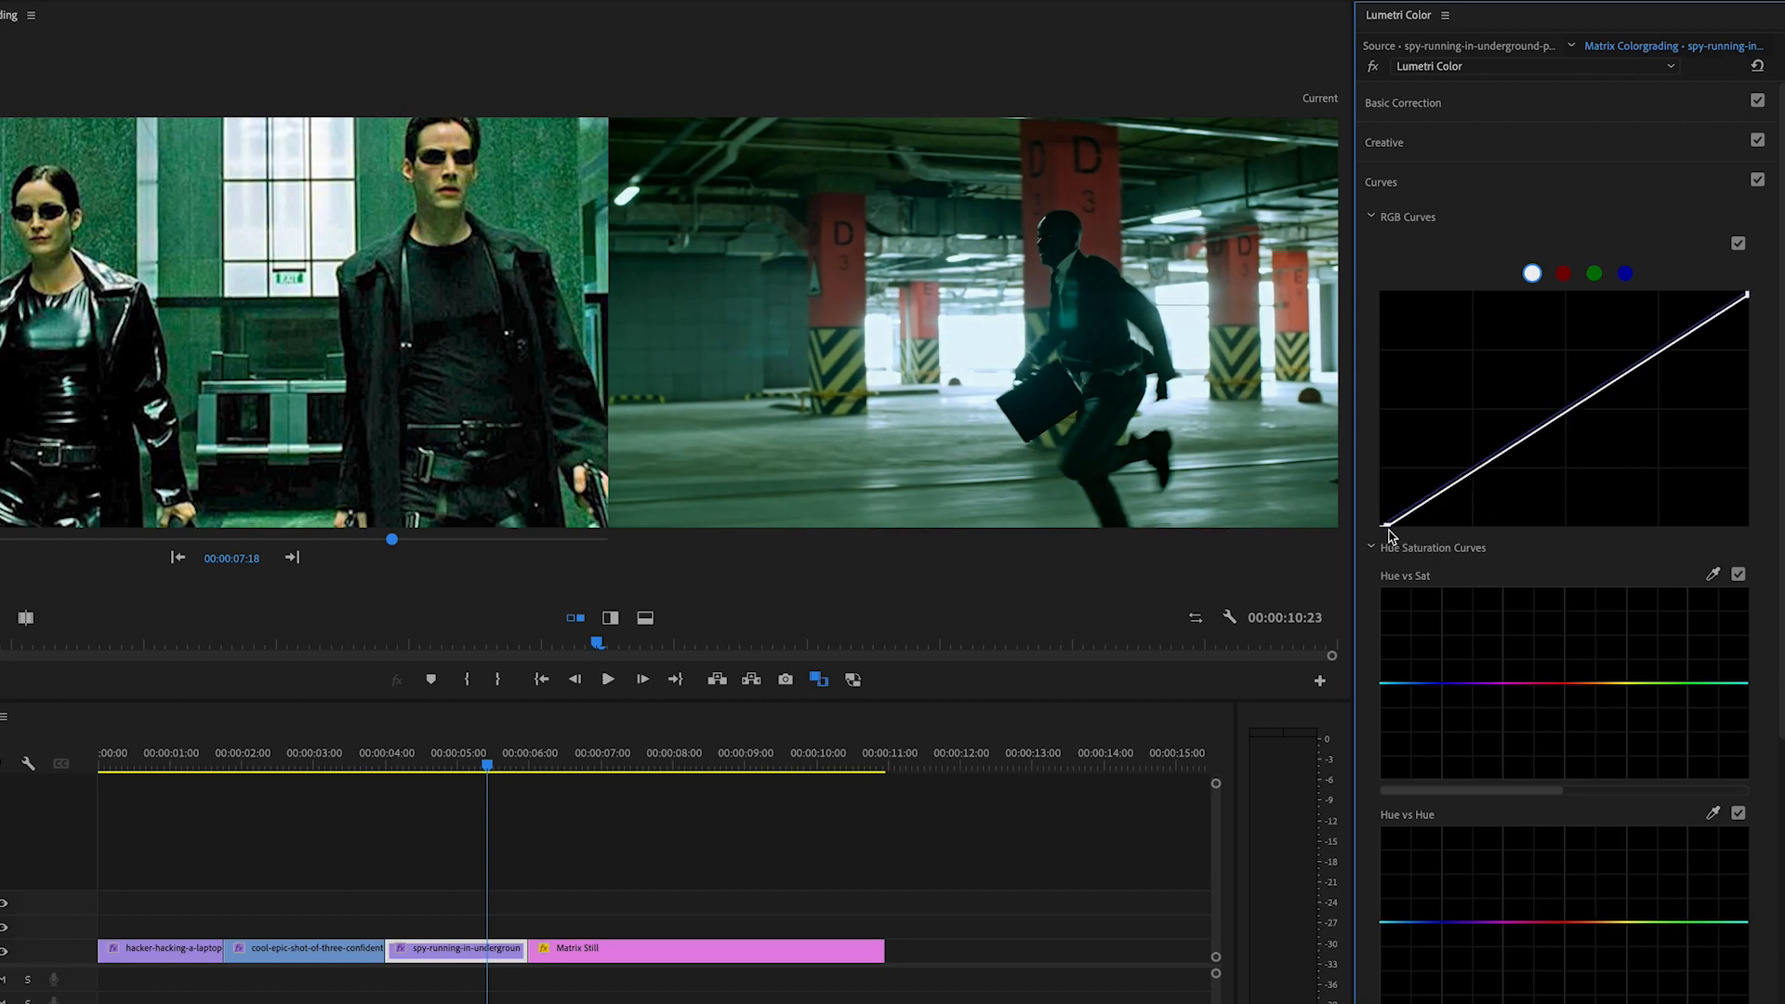
click(1454, 182)
click(1498, 233)
drag(1447, 463, 1435, 468)
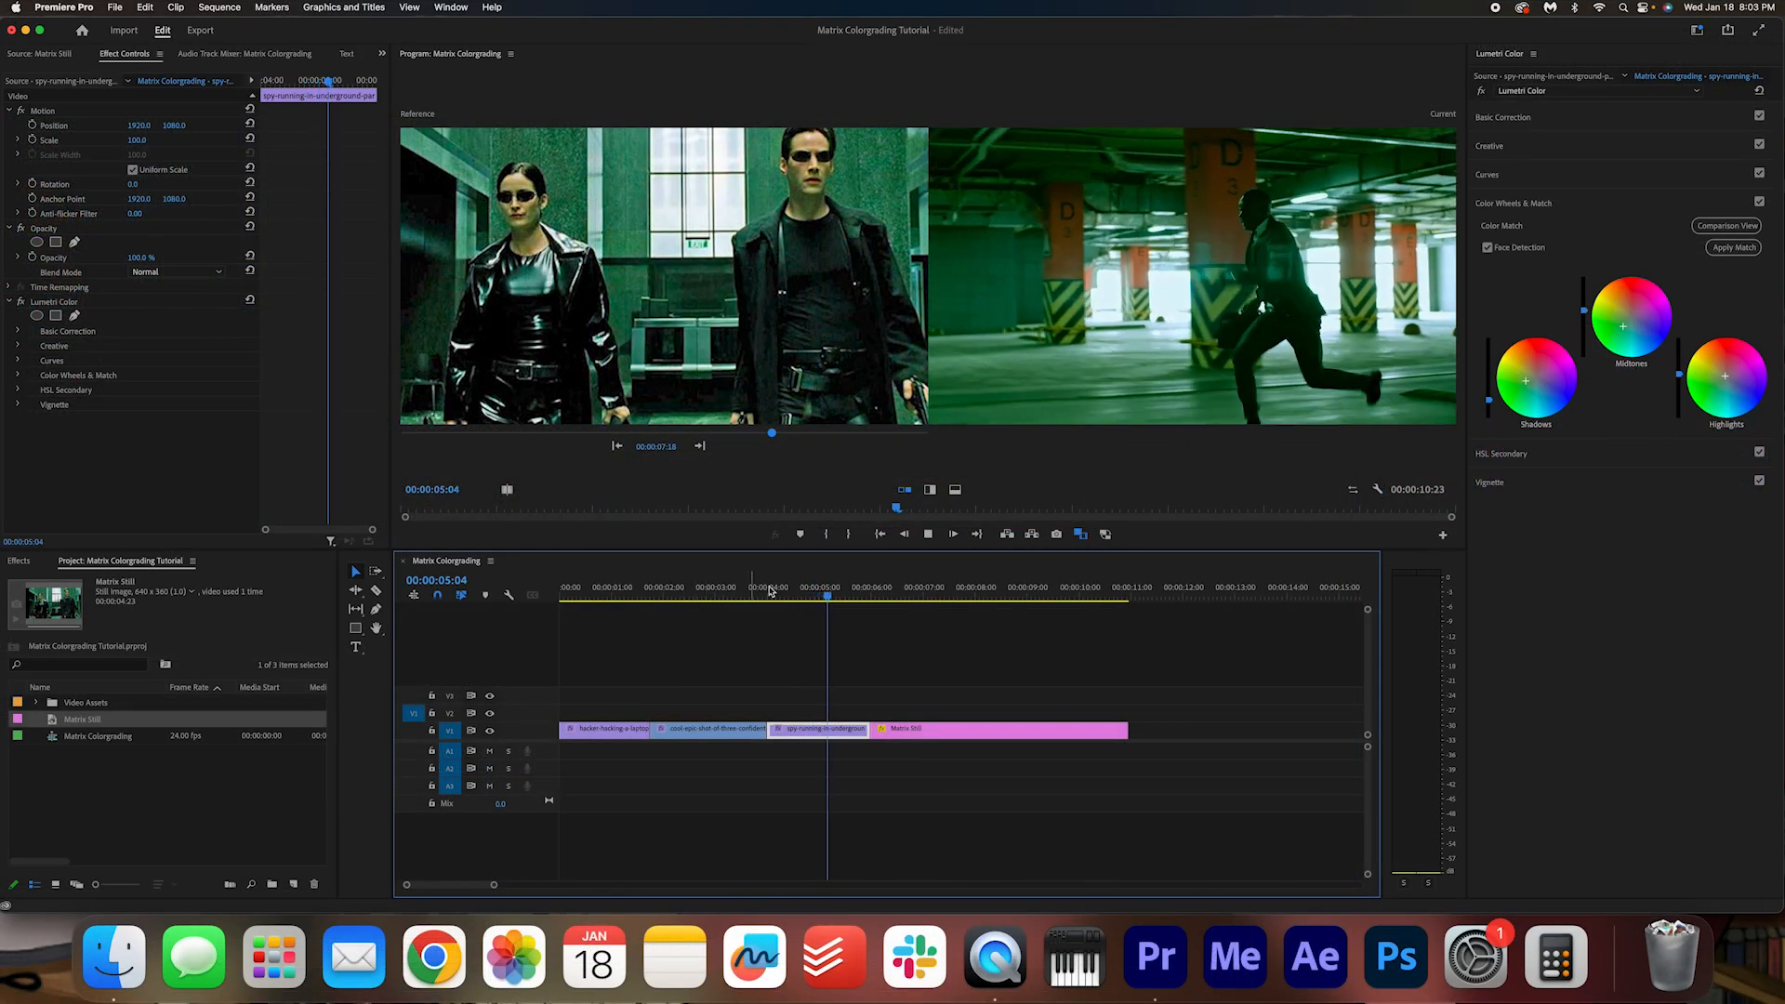
Step: Return to the start of the sequence, turn off the comparison view and play back the graded clips
drag(827, 593, 533, 599)
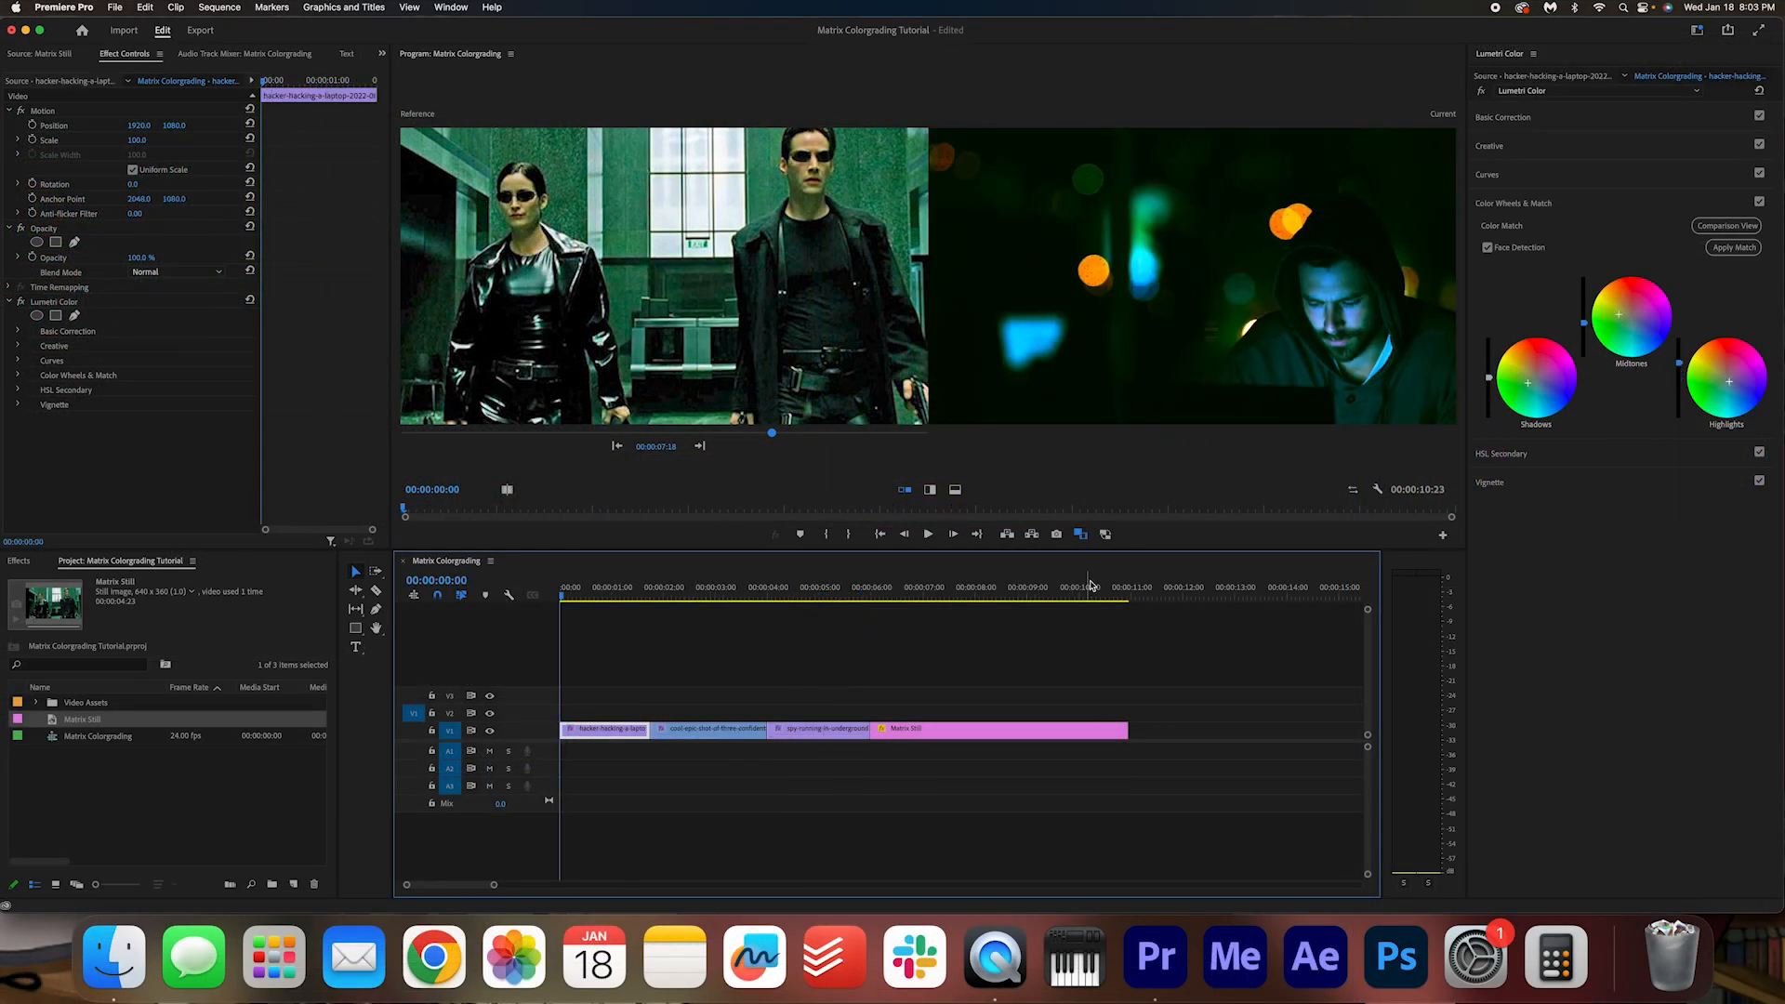
click(1082, 535)
key(space)
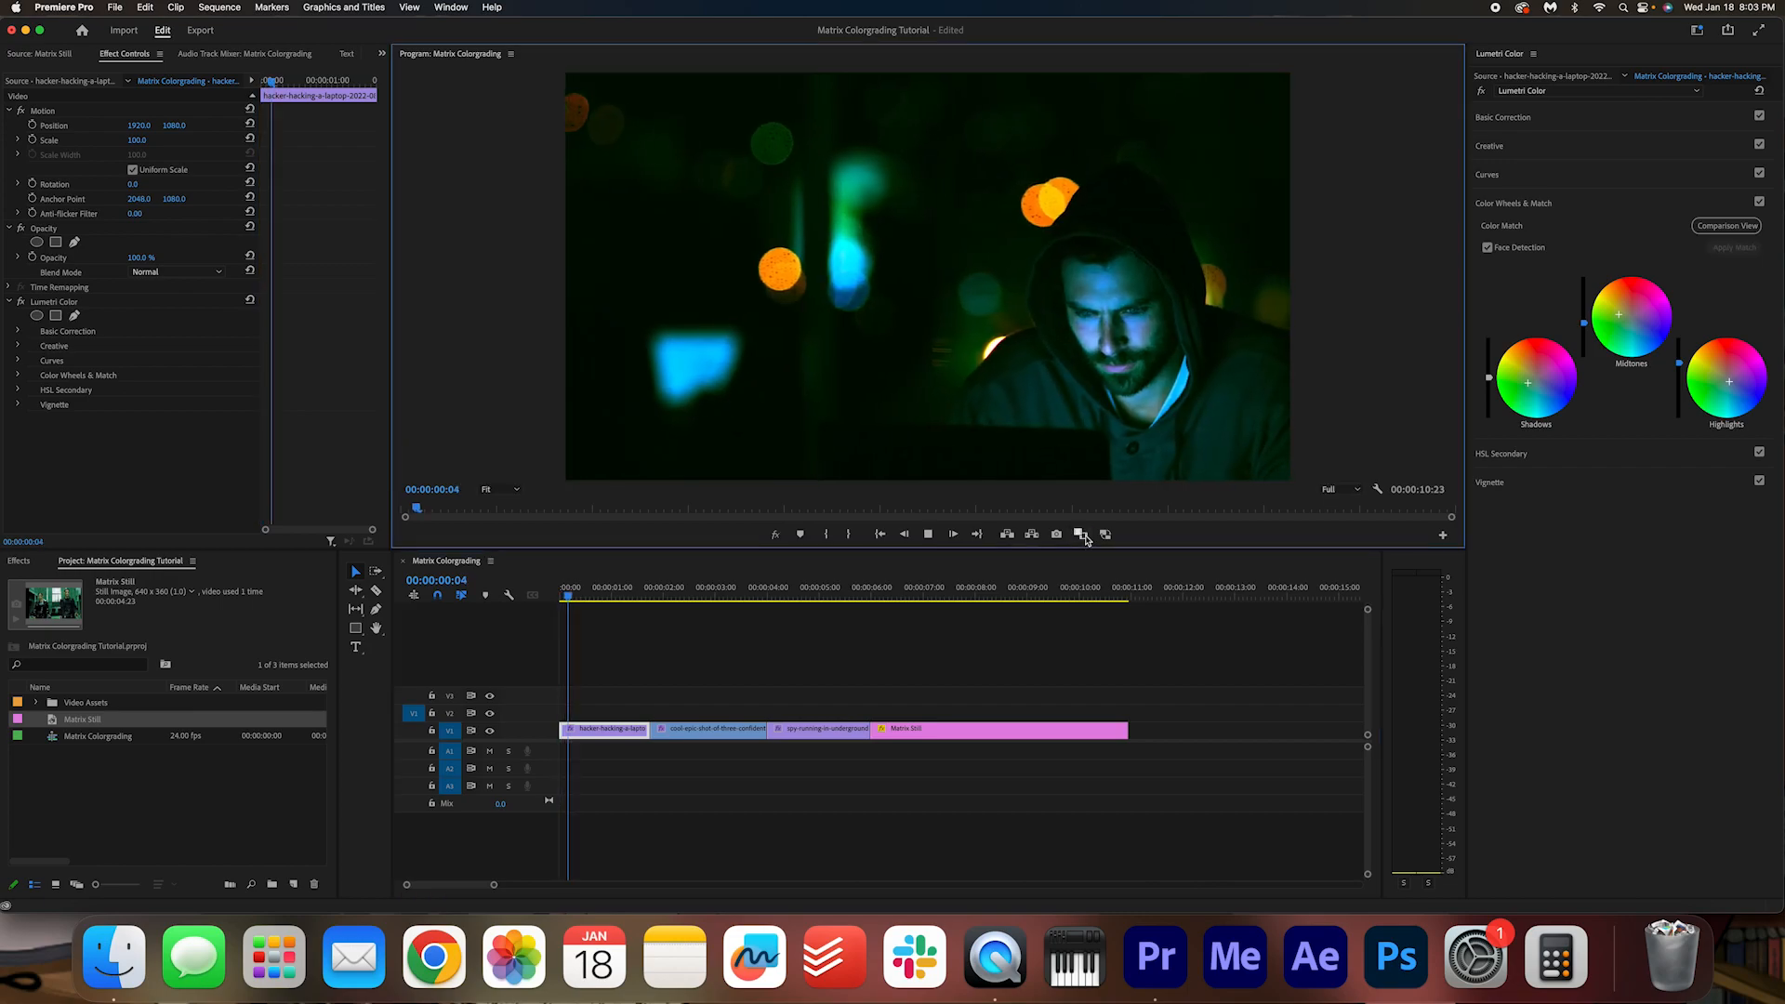